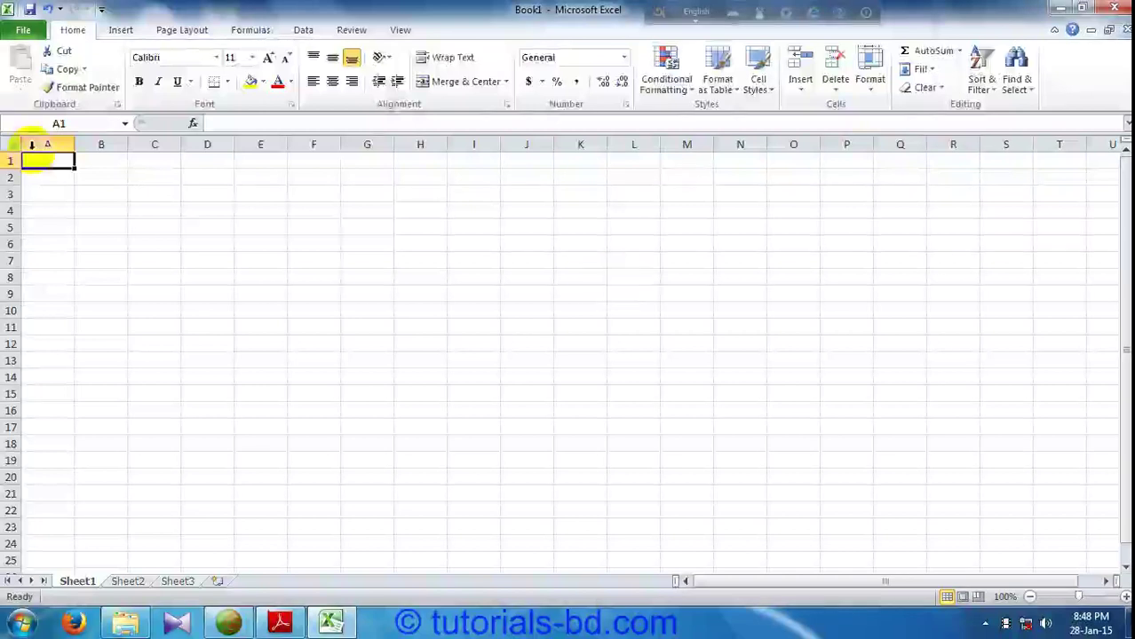
# Step: Show the Formulas ribbon and its function library over the blank Book1 workbook
pyautogui.click(245, 32)
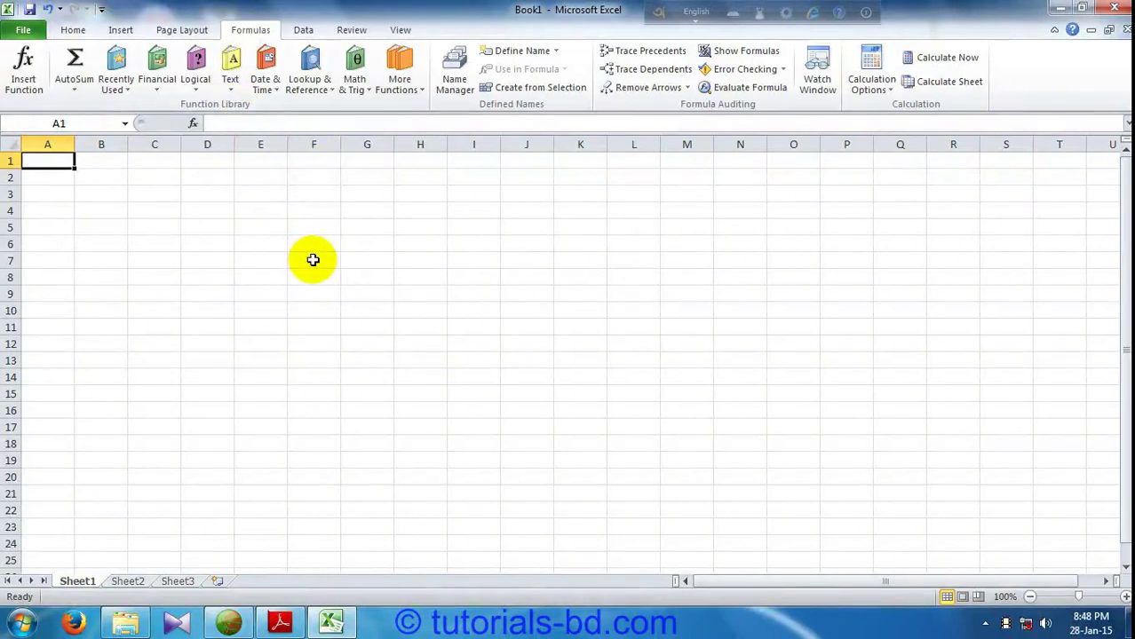
pyautogui.click(240, 87)
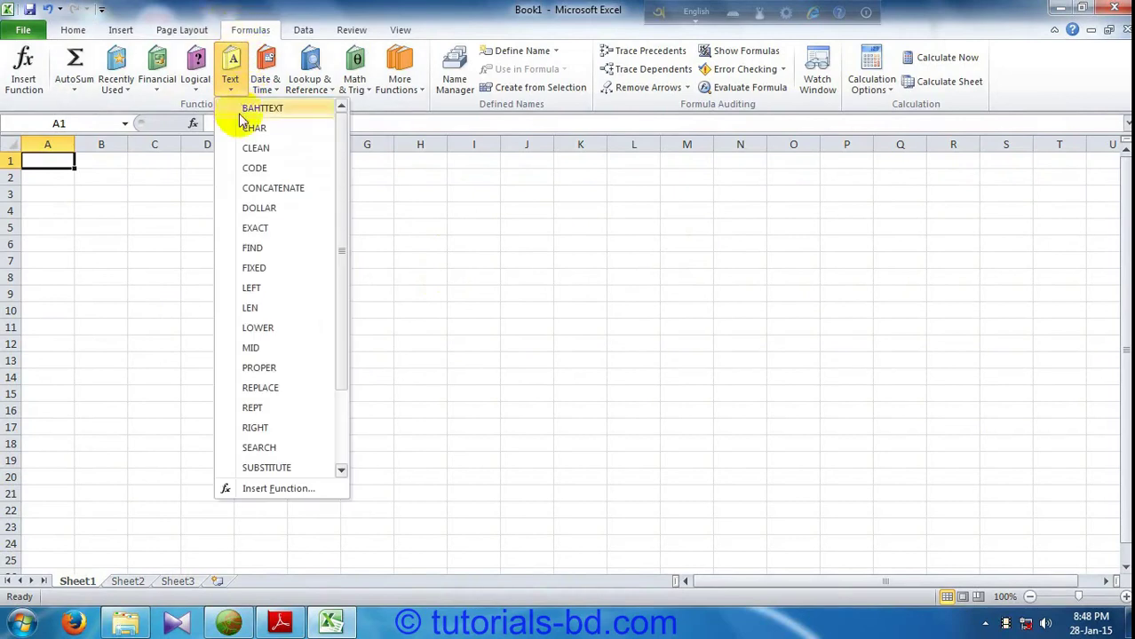
pyautogui.moveTo(341, 223); pyautogui.dragTo(342, 305)
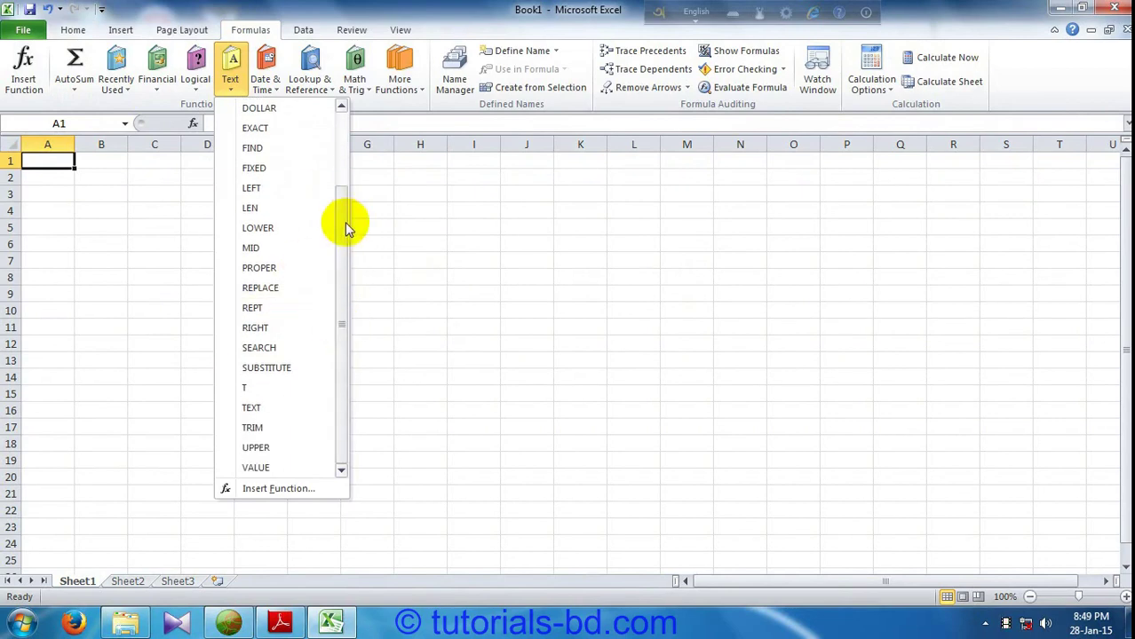
pyautogui.moveTo(343, 224); pyautogui.dragTo(340, 145)
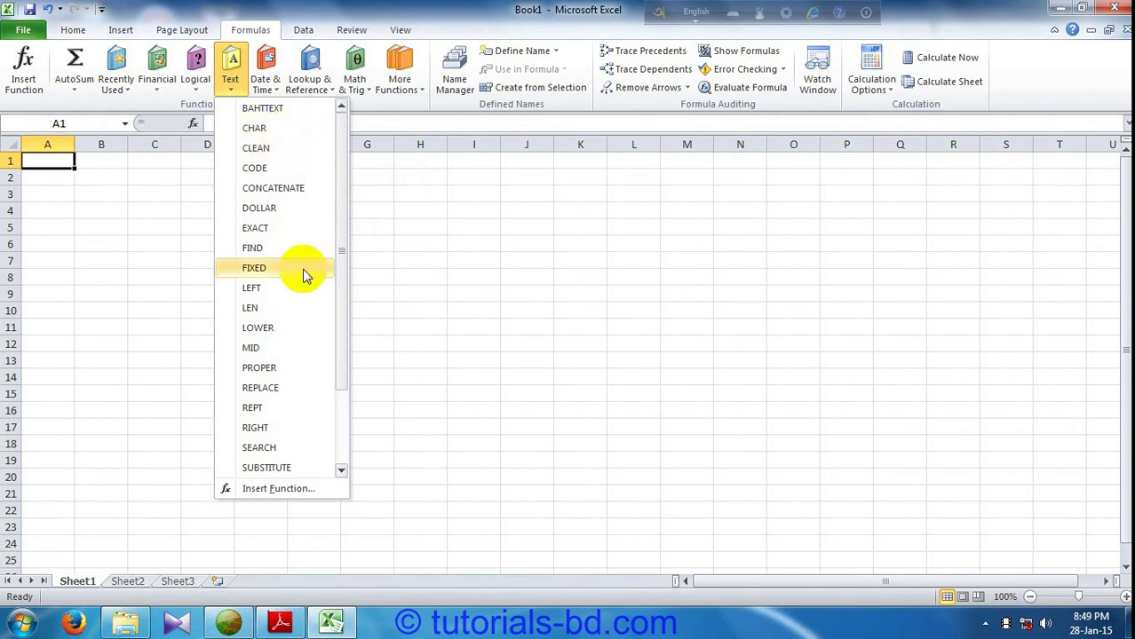
pyautogui.click(342, 293)
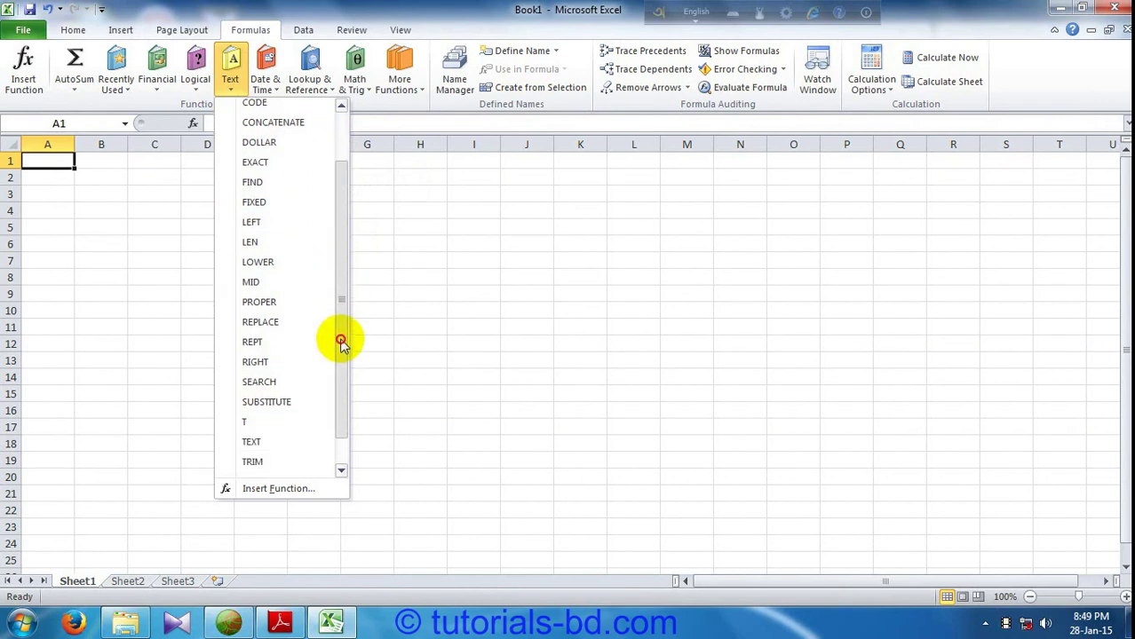
pyautogui.moveTo(342, 293); pyautogui.dragTo(327, 270)
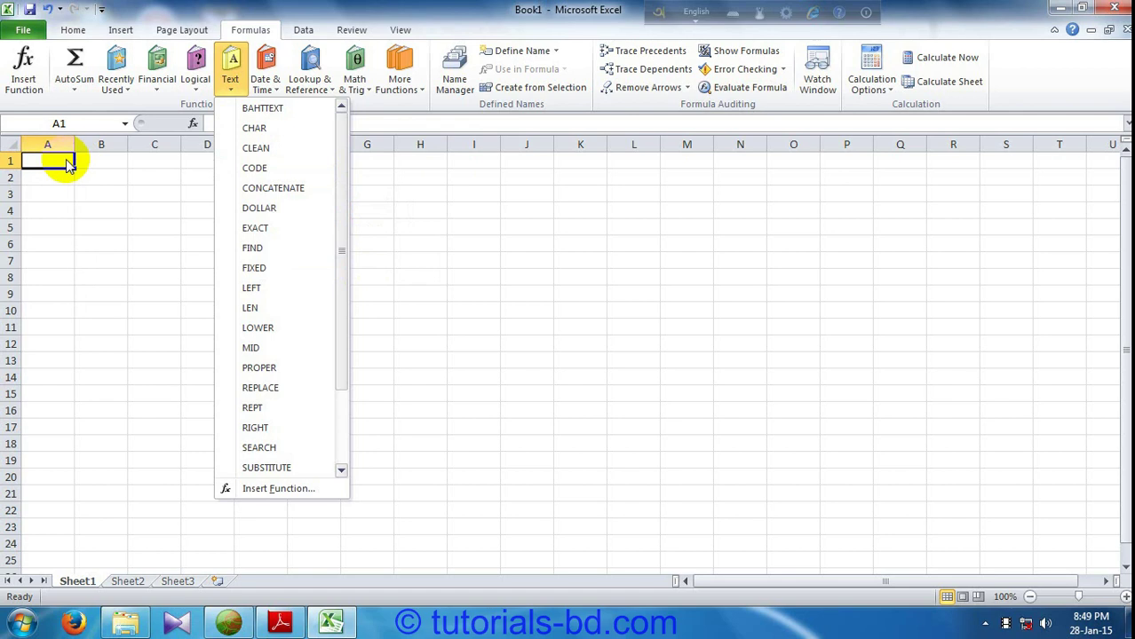
pyautogui.click(62, 163)
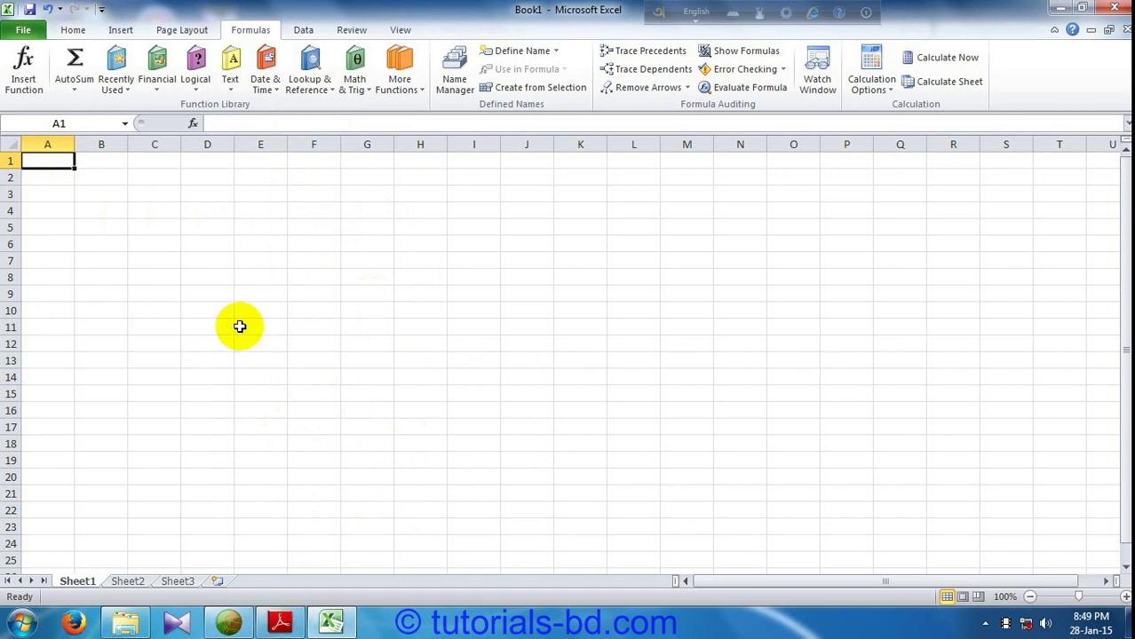
# Step: Bring Ansi code 1-255.pdf forward and scroll through its page 2 chart
pyautogui.click(287, 626)
pyautogui.scroll(-5, 569, 216)
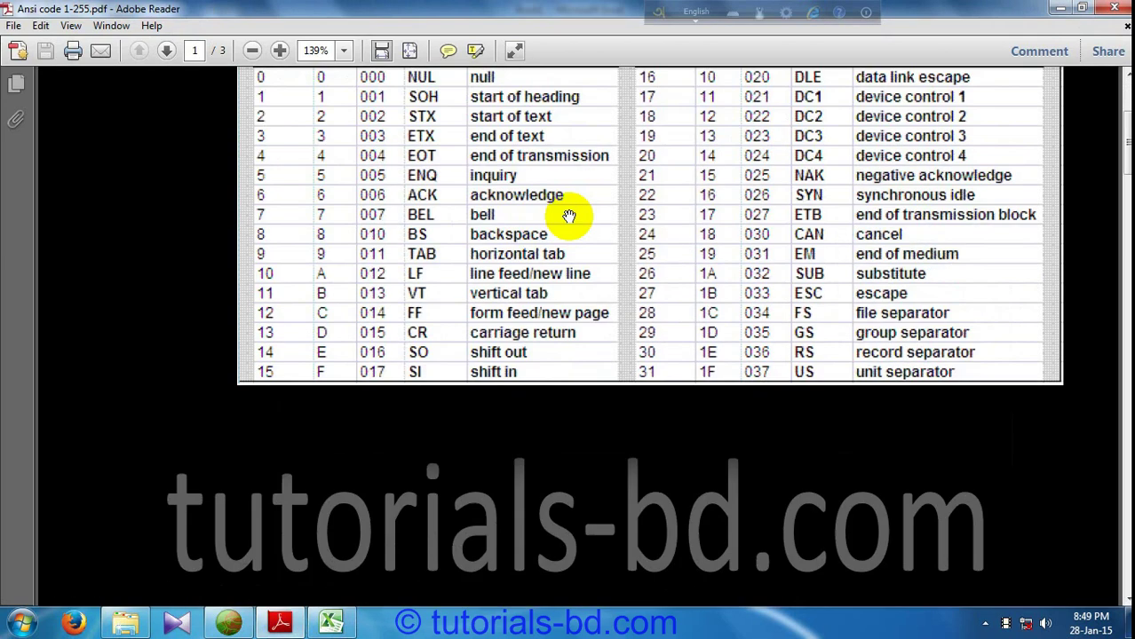
pyautogui.scroll(-5, 439, 309)
pyautogui.scroll(-3, 496, 419)
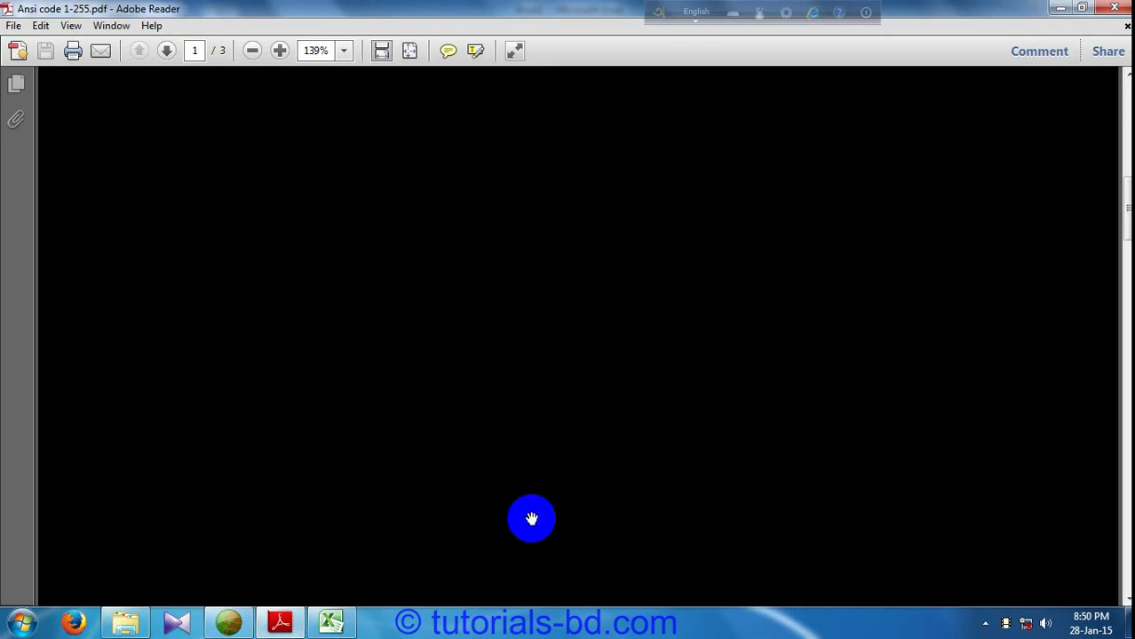
pyautogui.scroll(-5, 628, 181)
pyautogui.scroll(-6, 583, 266)
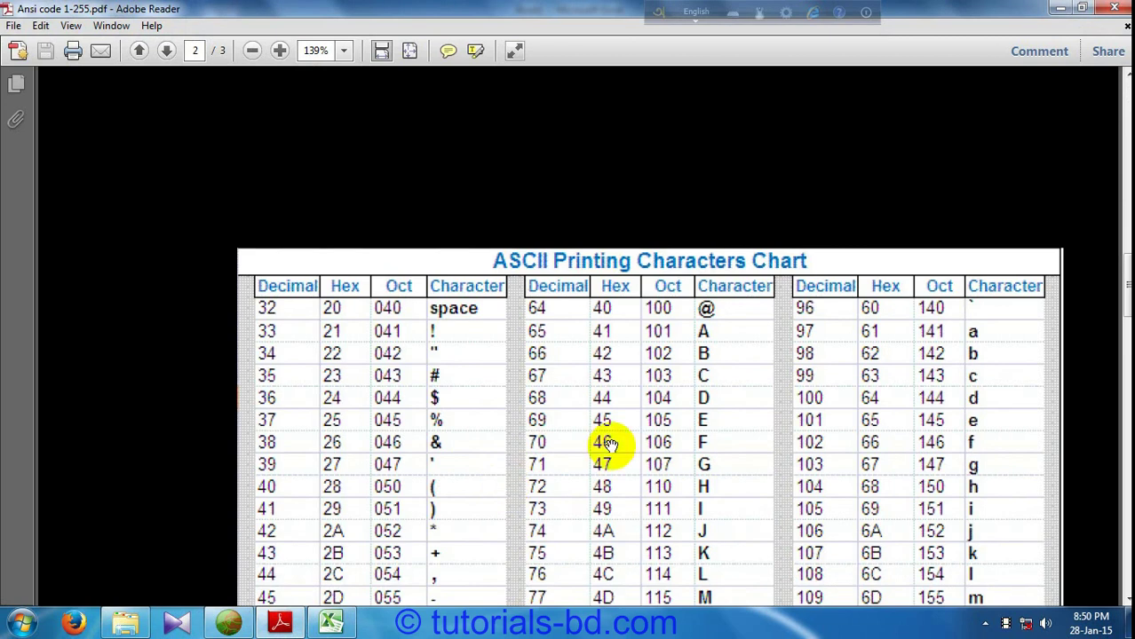
pyautogui.scroll(-5, 599, 516)
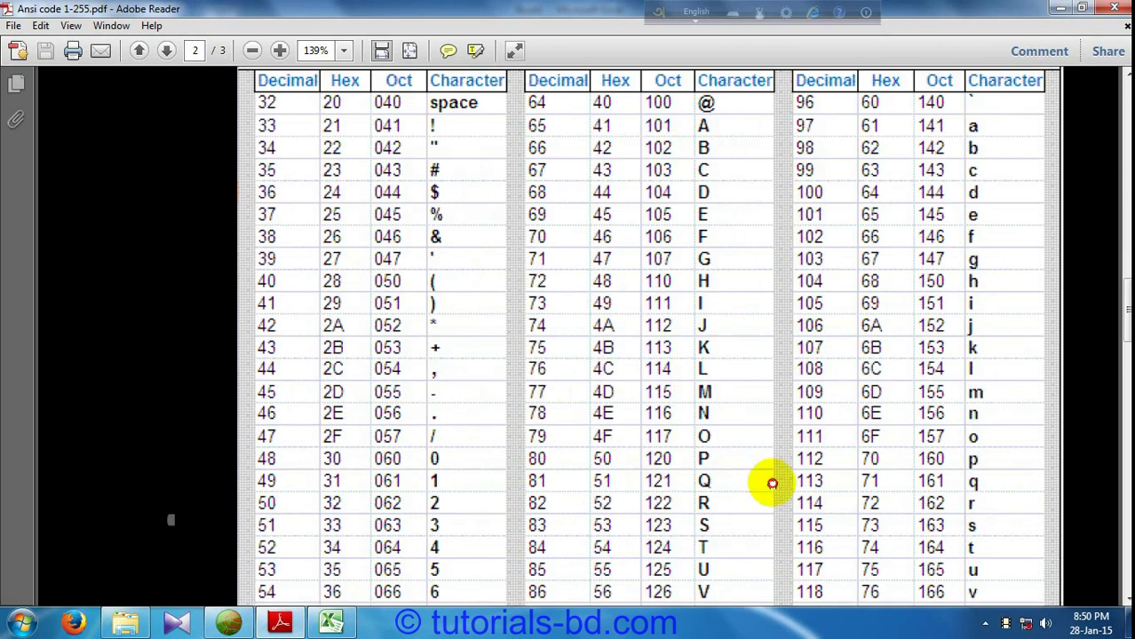
pyautogui.scroll(-4, 773, 484)
pyautogui.scroll(-2, 503, 346)
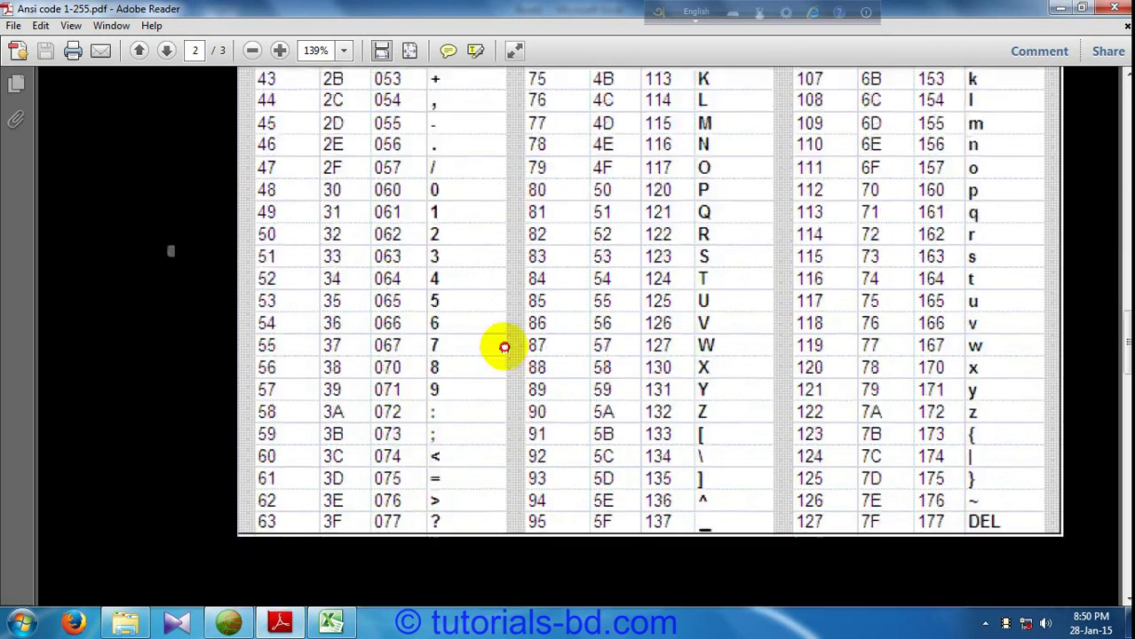
pyautogui.scroll(-2, 490, 443)
pyautogui.scroll(4, 568, 532)
pyautogui.scroll(5, 567, 380)
pyautogui.scroll(3, 468, 329)
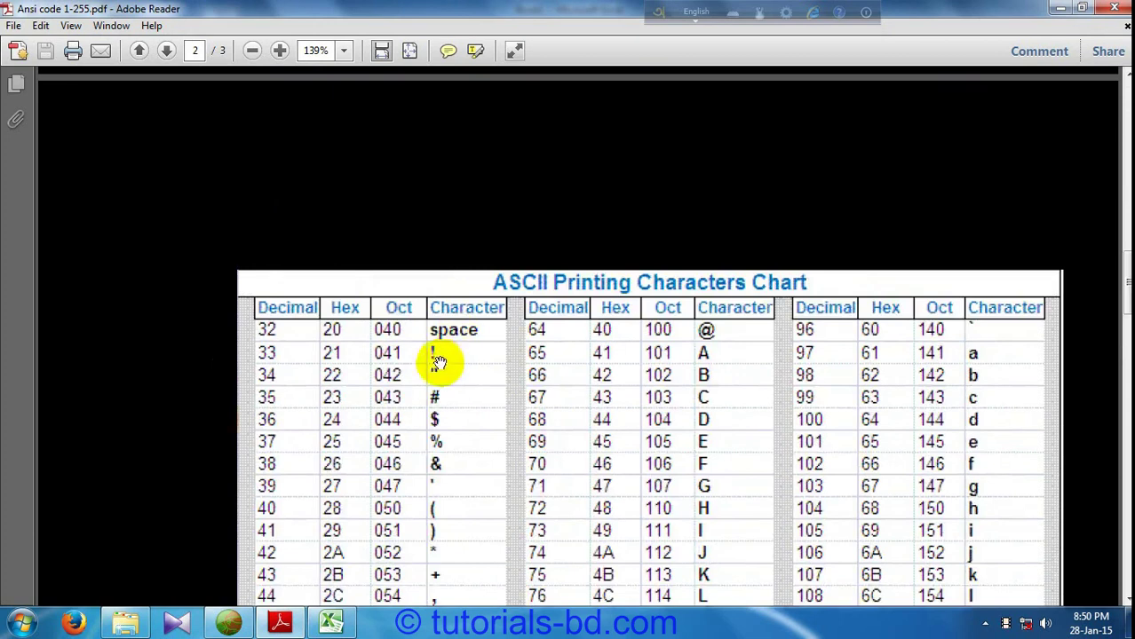
# Step: Move on to page 3's Extended ASCII Printing Characters Chart for codes 128–255
pyautogui.scroll(-5, 585, 127)
pyautogui.scroll(-2, 563, 275)
pyautogui.scroll(-3, 477, 360)
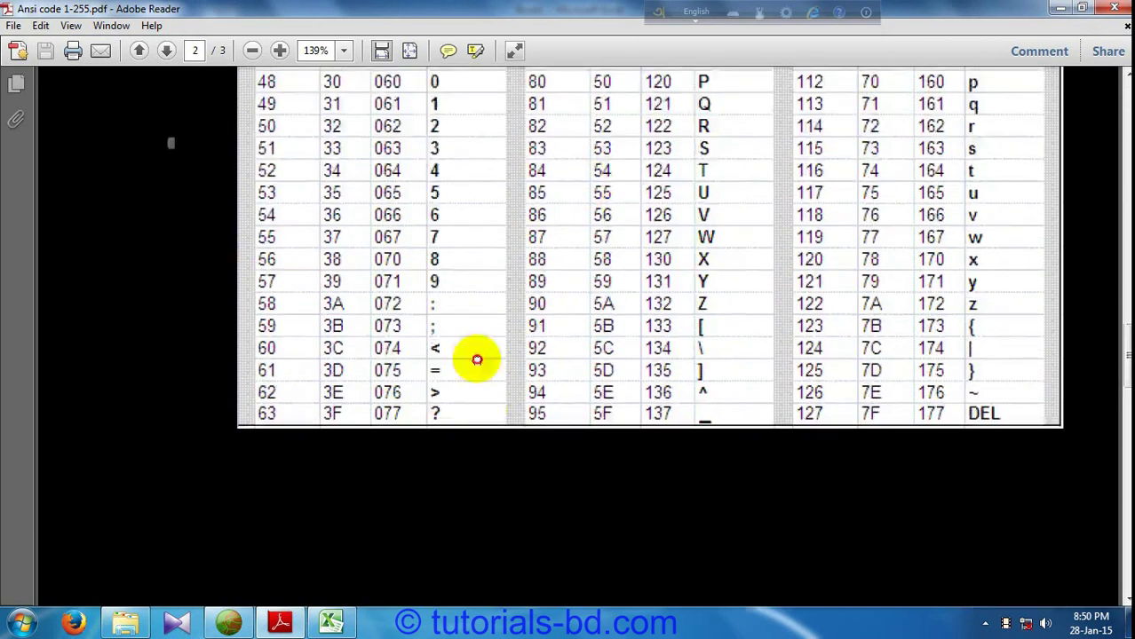
pyautogui.scroll(-3, 493, 302)
pyautogui.scroll(5, 499, 362)
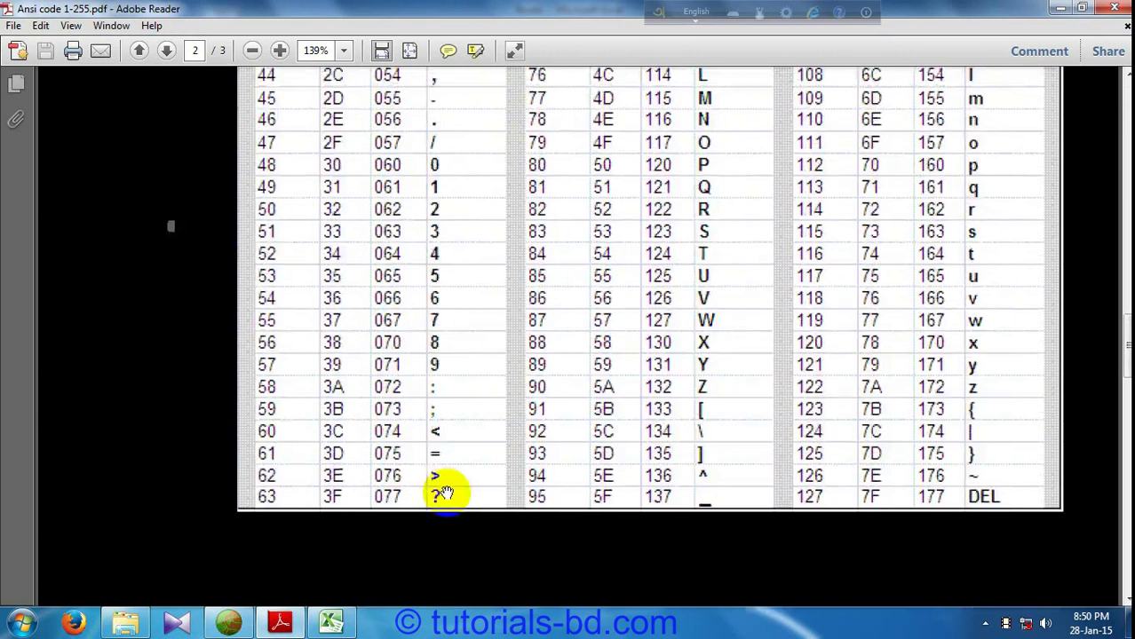
pyautogui.moveTo(444, 494); pyautogui.dragTo(609, 139)
# Step: Find and highlight the † and ‡ characters at codes 134–135 in the extended chart
pyautogui.moveTo(499, 482); pyautogui.dragTo(697, 195)
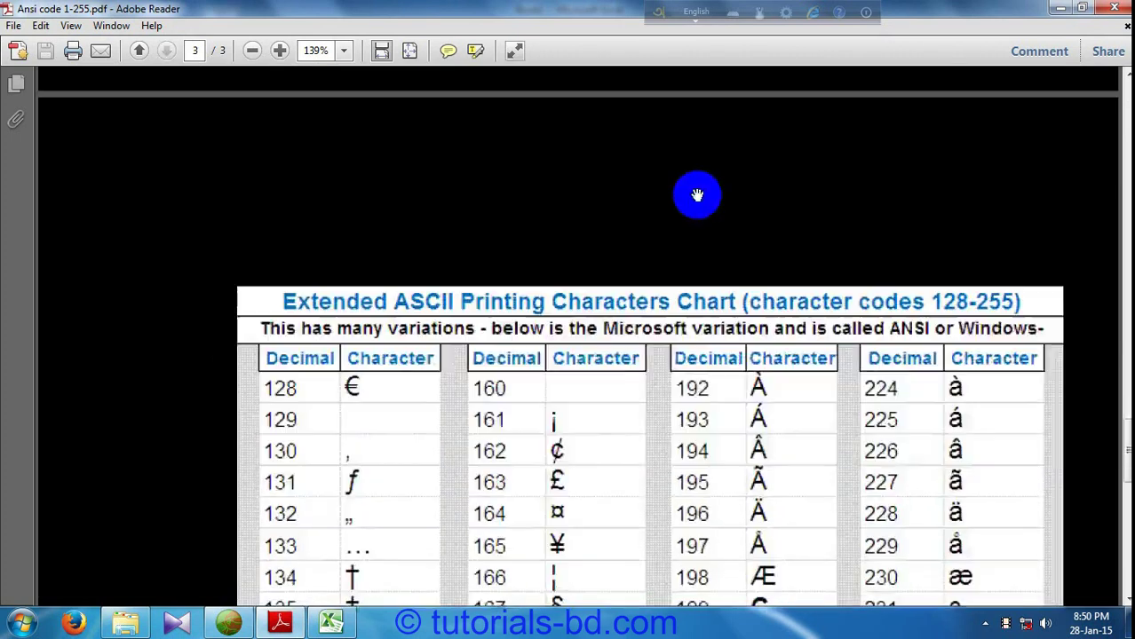
pyautogui.scroll(-4, 507, 431)
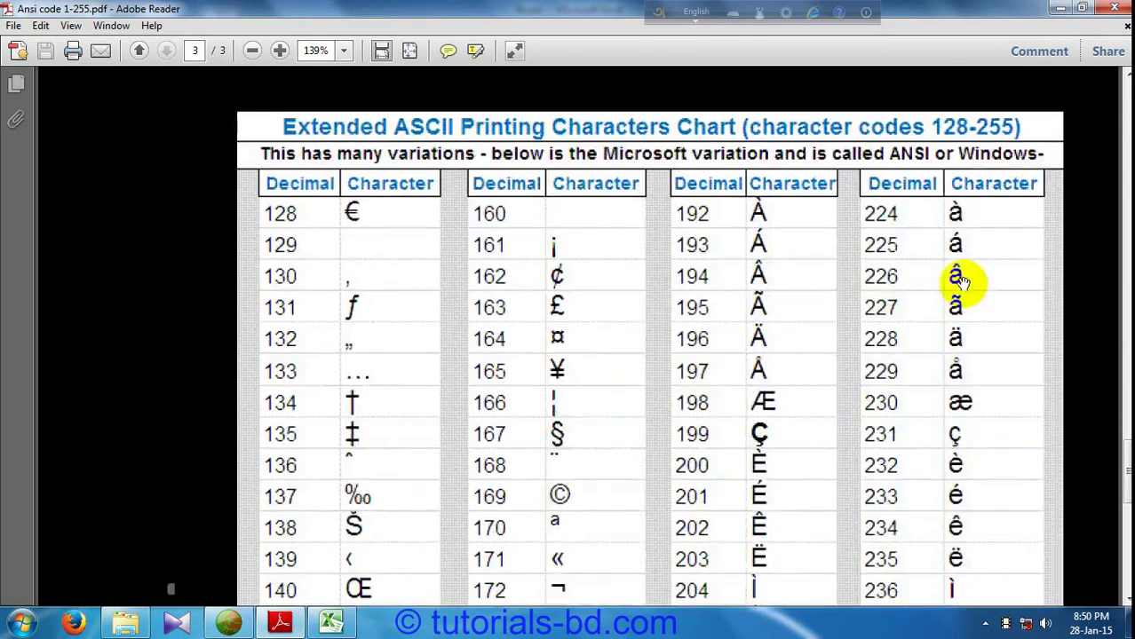
pyautogui.scroll(-3, 619, 418)
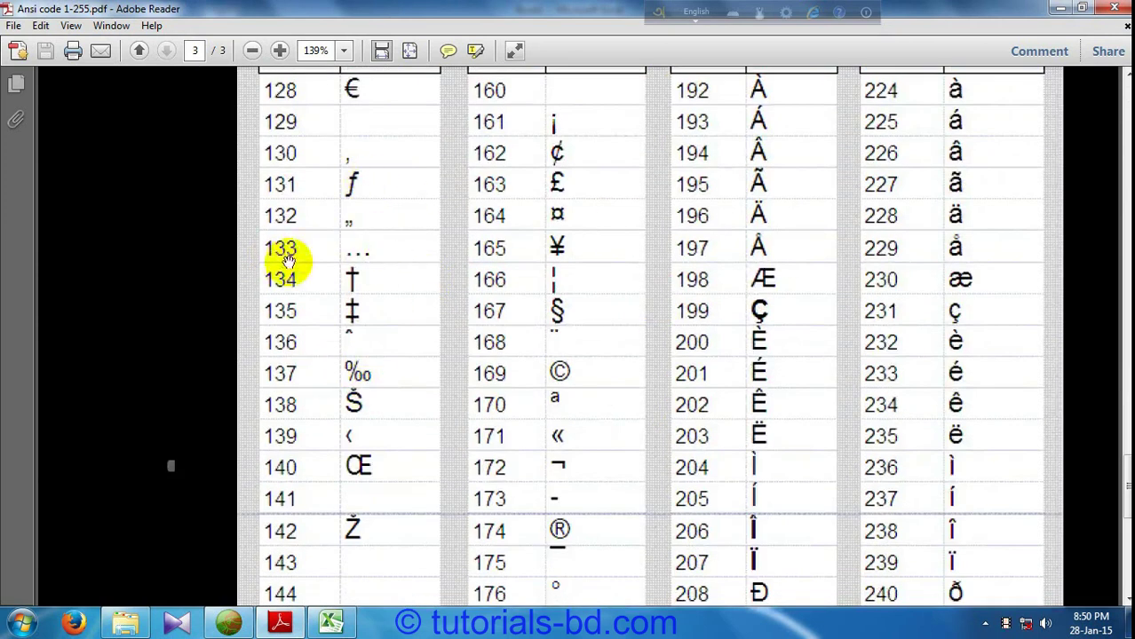
pyautogui.moveTo(352, 316); pyautogui.dragTo(352, 286)
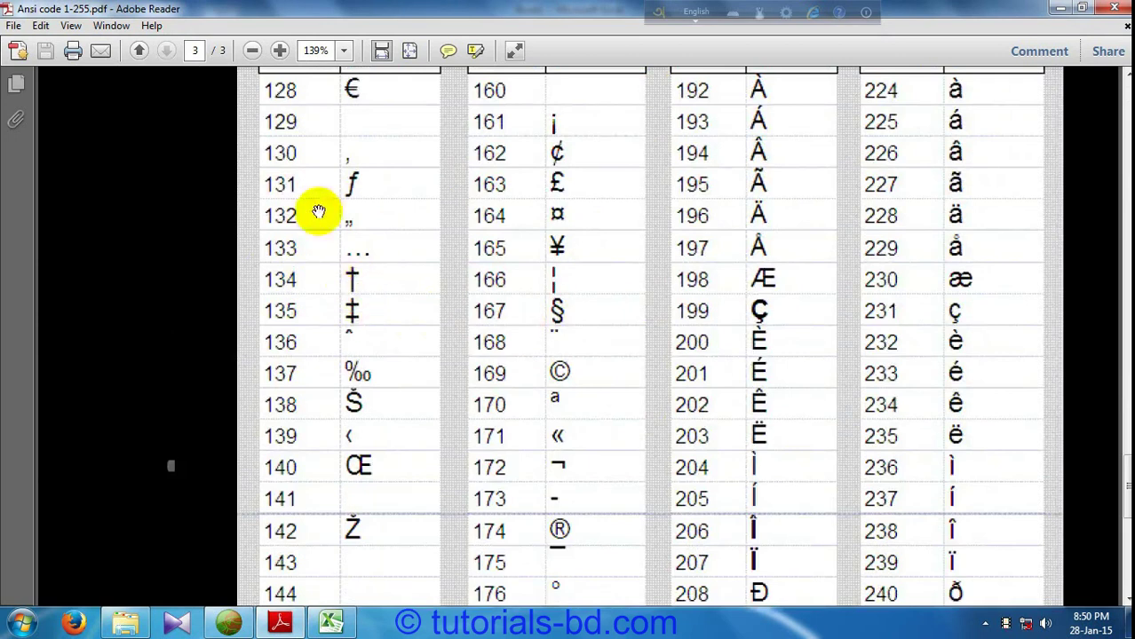
pyautogui.scroll(3, 398, 202)
pyautogui.moveTo(398, 338); pyautogui.dragTo(352, 327)
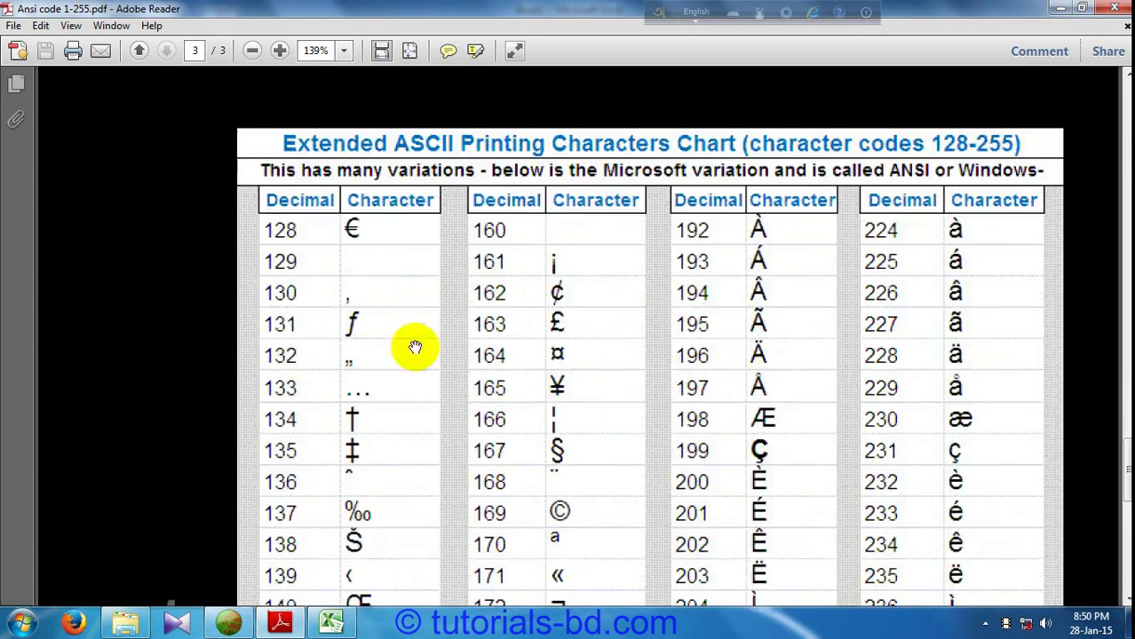
# Step: Scroll back up the PDF and return to the blank Excel workbook
pyautogui.scroll(-9, 413, 348)
pyautogui.scroll(-3, 600, 380)
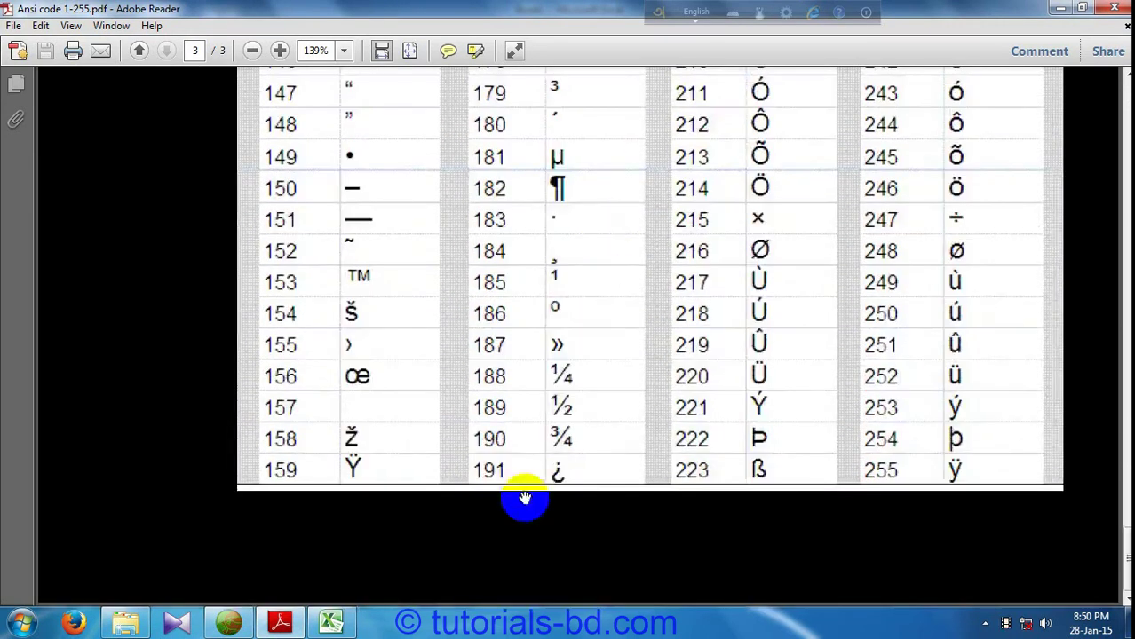
pyautogui.scroll(4, 532, 540)
pyautogui.scroll(3, 624, 130)
pyautogui.scroll(10, 646, 494)
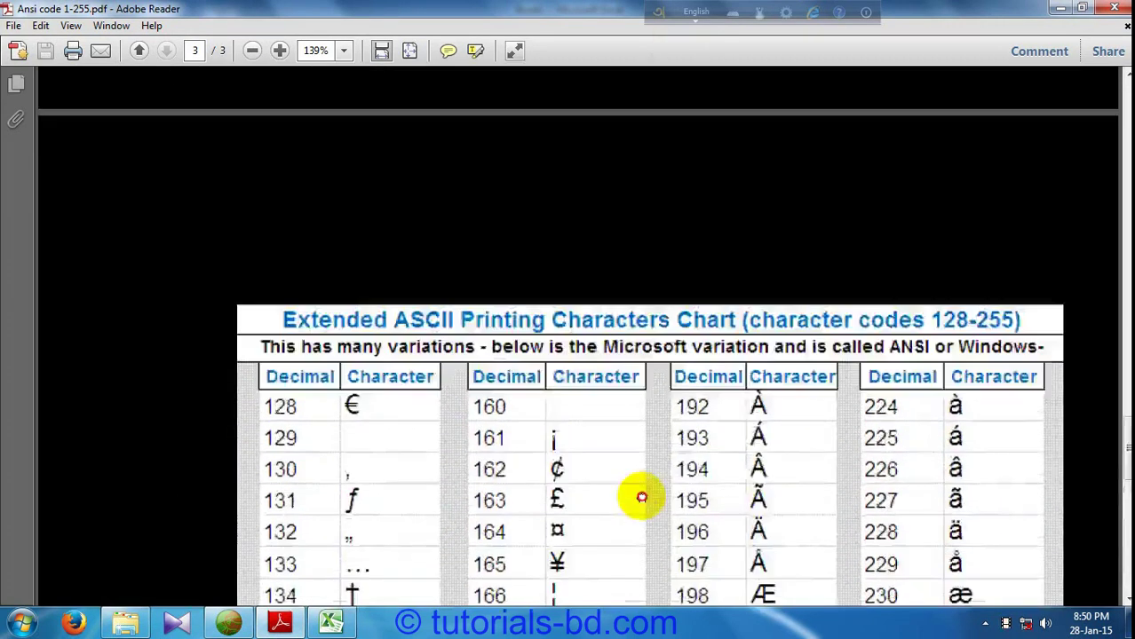
pyautogui.scroll(4, 687, 122)
pyautogui.scroll(10, 654, 304)
pyautogui.scroll(9, 649, 278)
pyautogui.scroll(5, 651, 278)
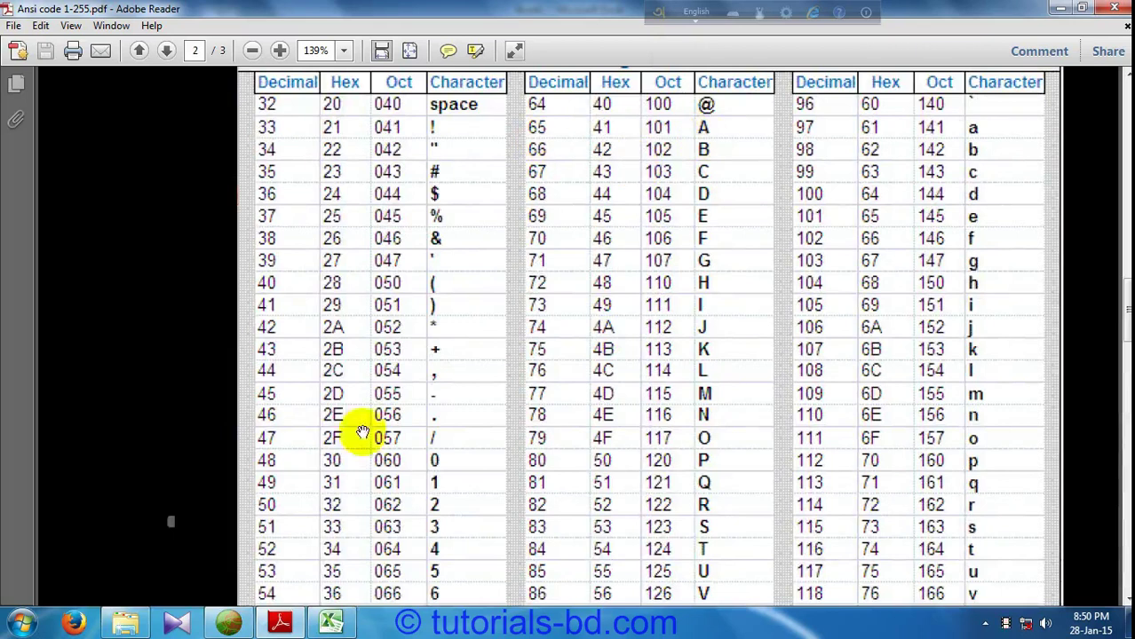
pyautogui.click(311, 626)
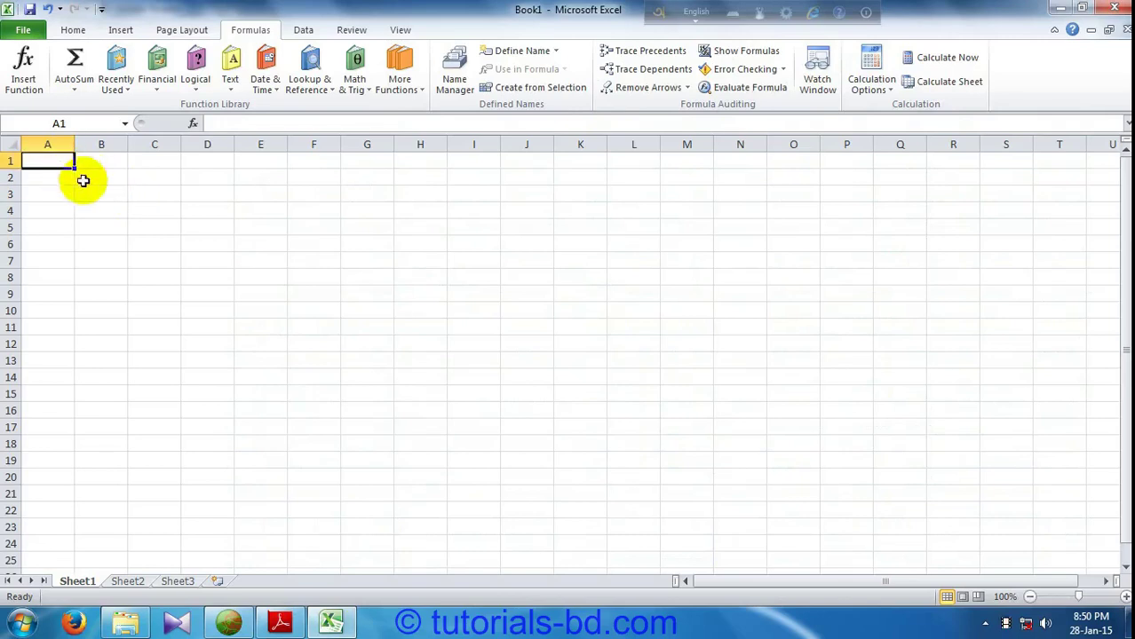
# Step: Enter =CHAR(65) in B2 and =CHAR(66) in B3, returning A and B
pyautogui.click(94, 179)
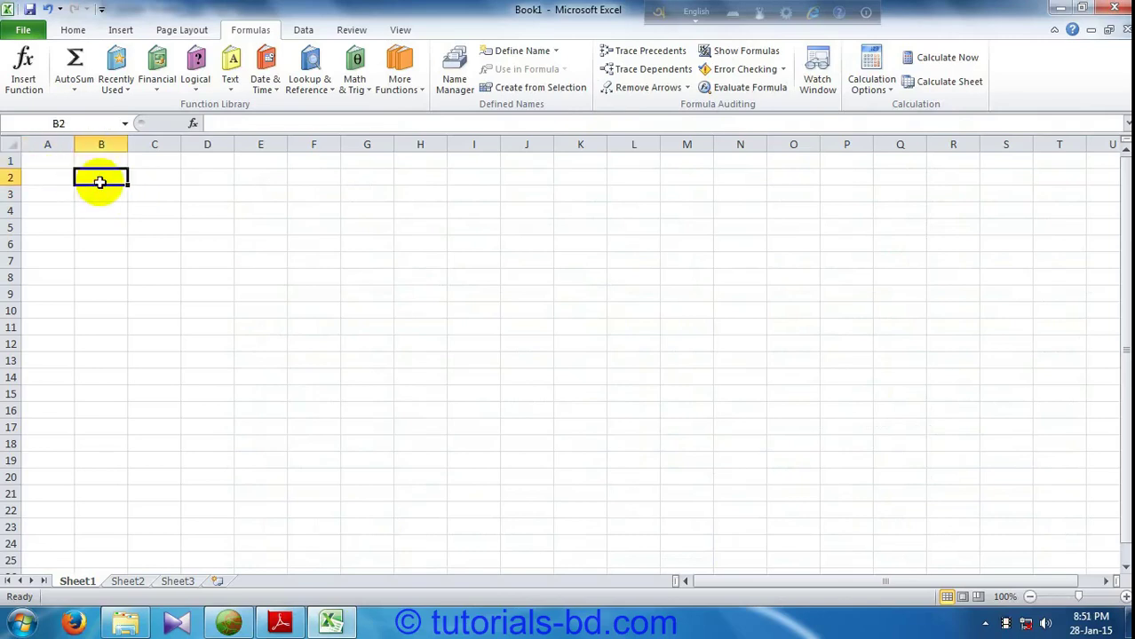
pyautogui.write('=')
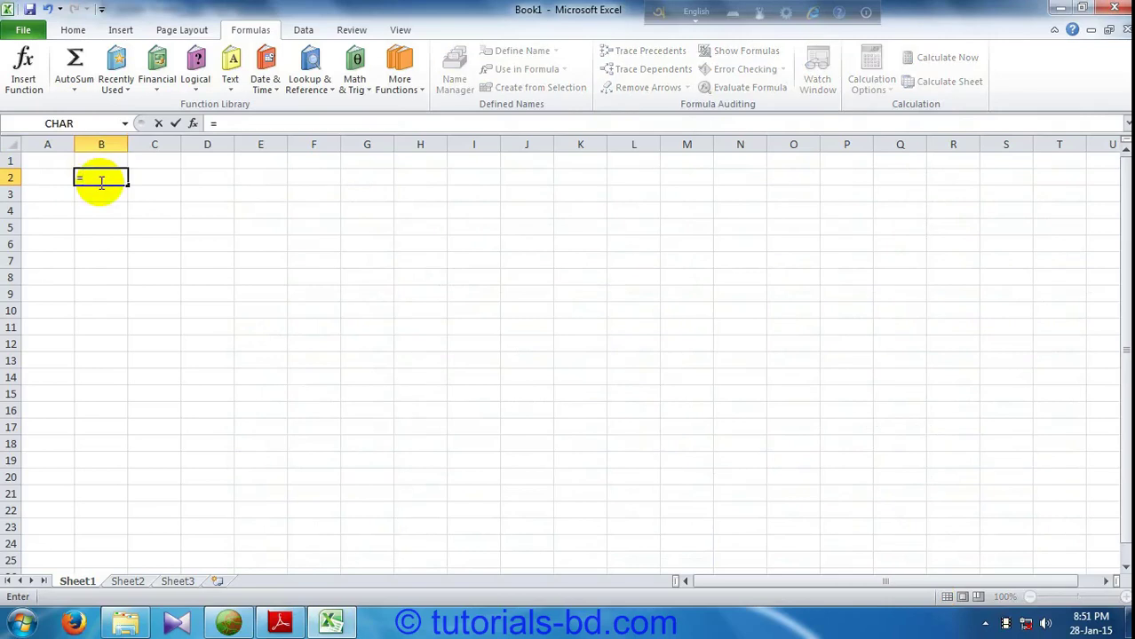
pyautogui.write('cha')
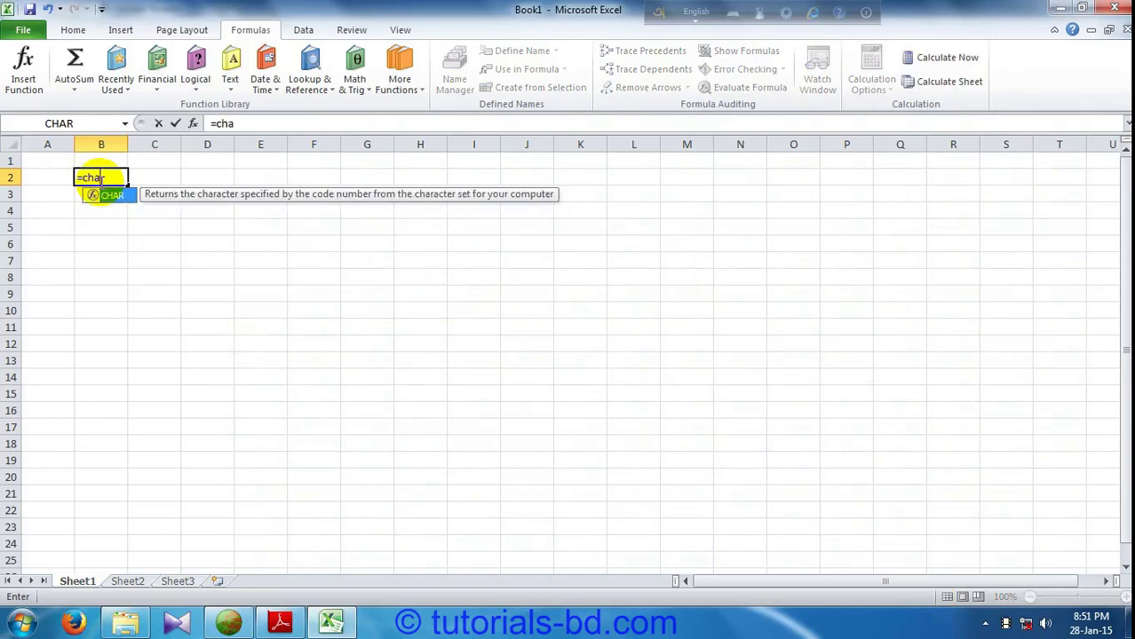
pyautogui.write('r(65')
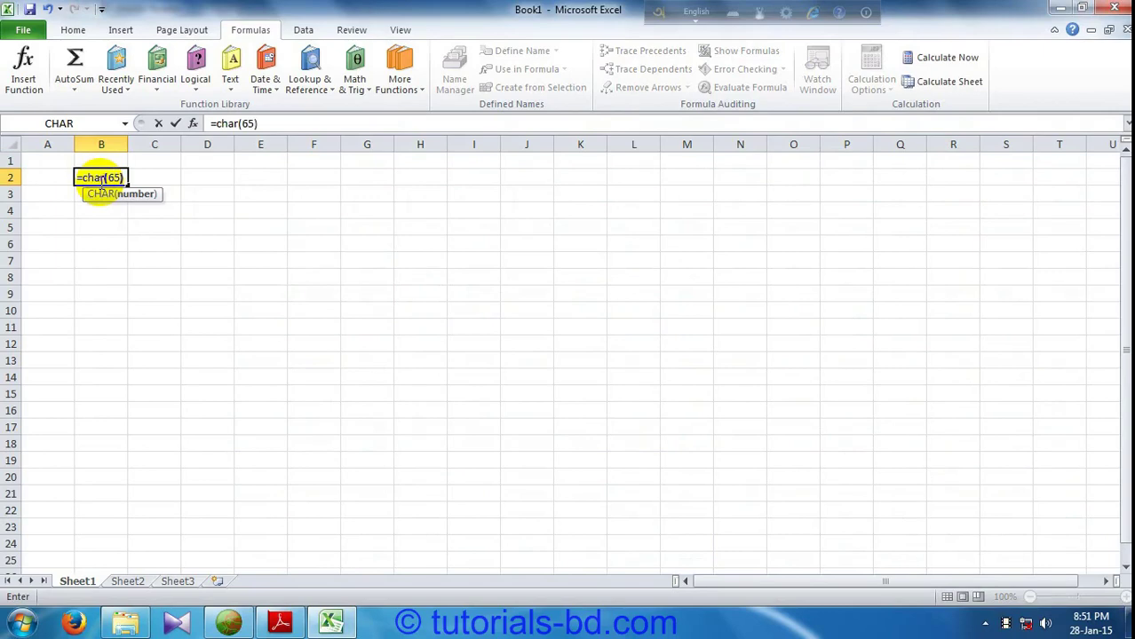
pyautogui.press('Return')
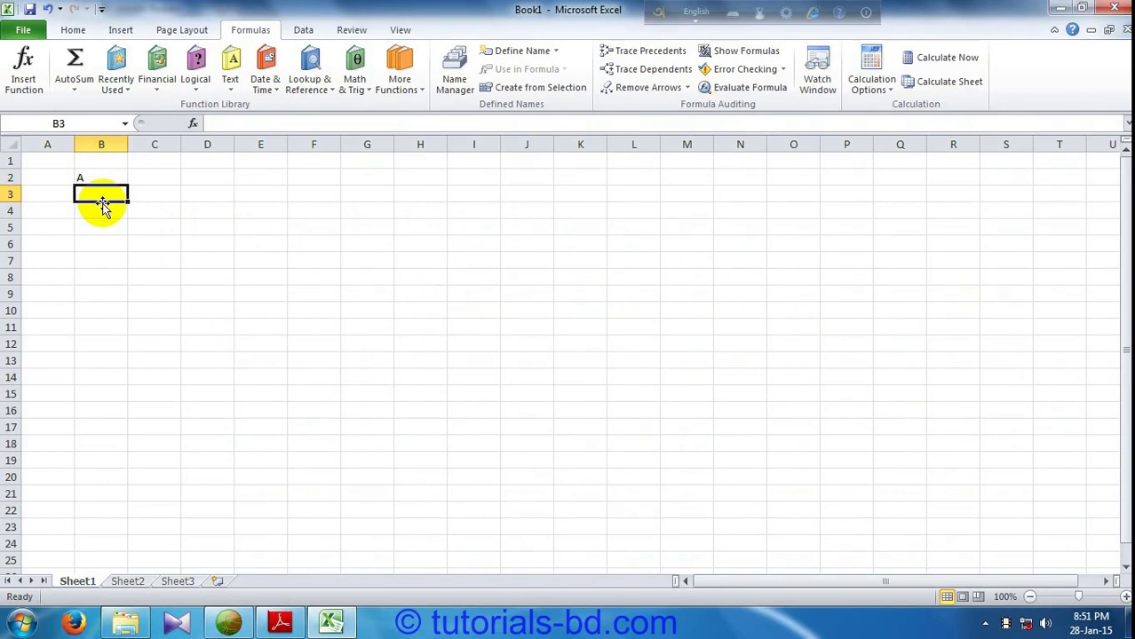
pyautogui.write('=char')
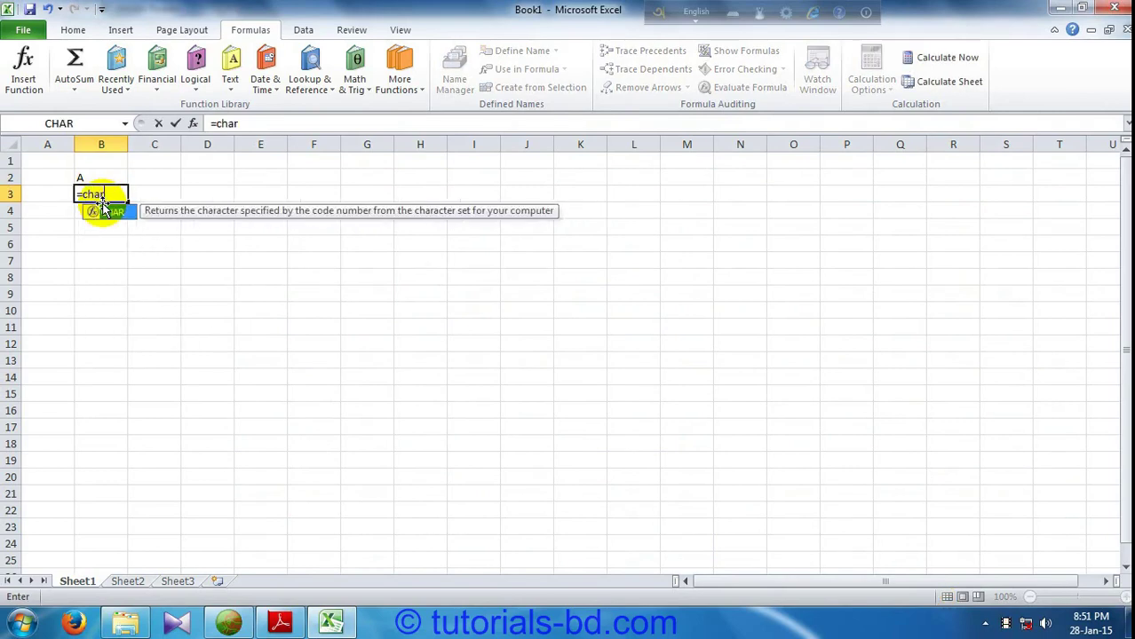
pyautogui.write('(66')
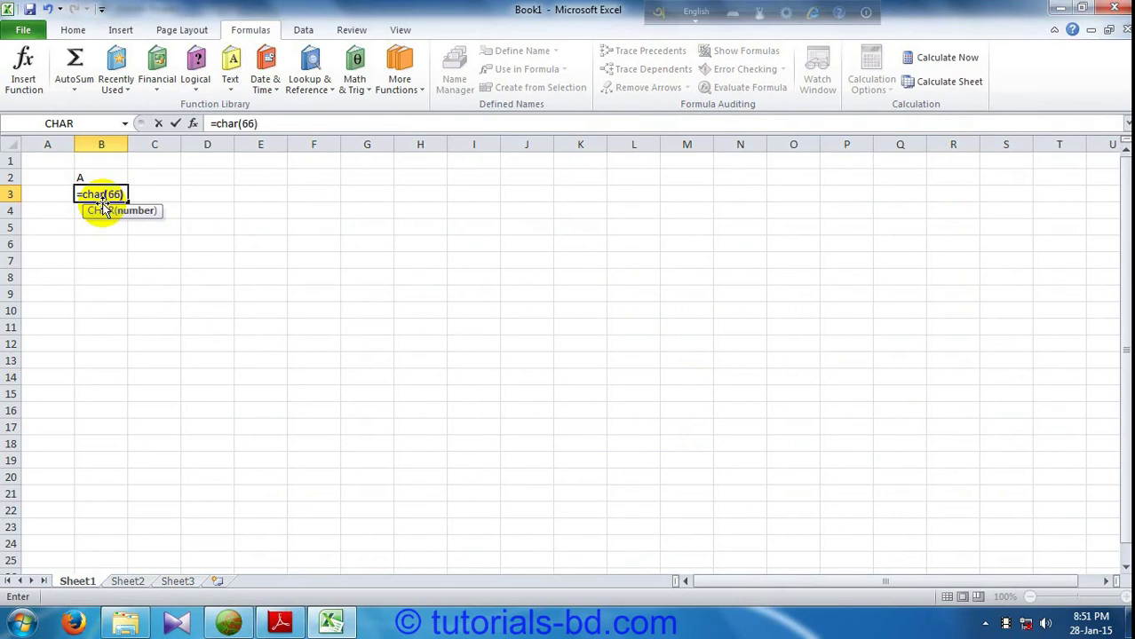
pyautogui.press('Return')
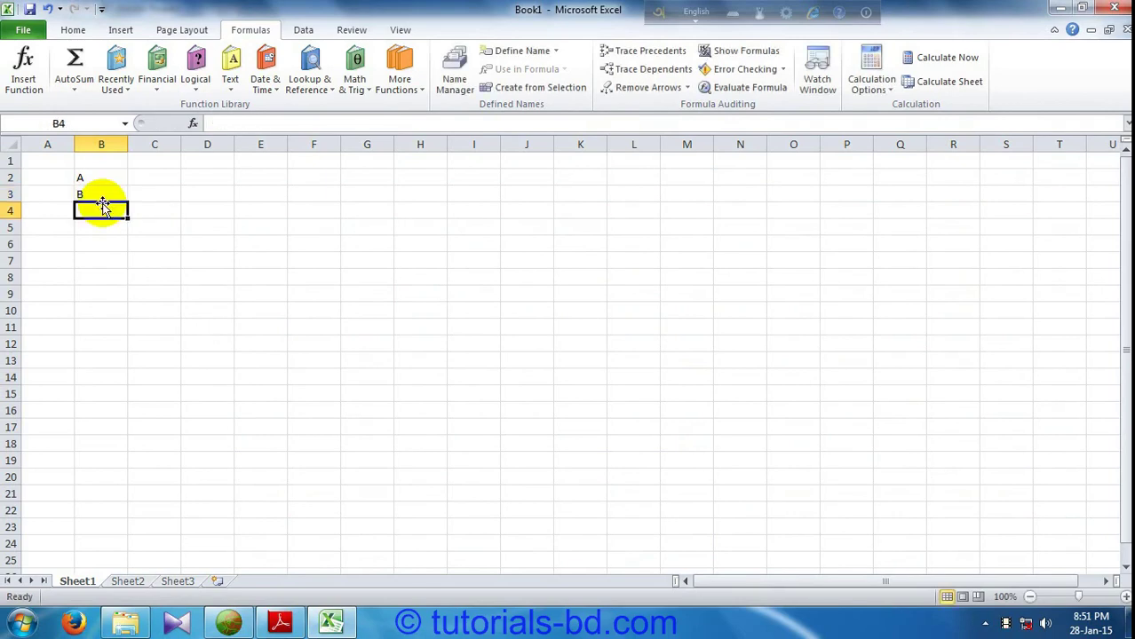
# Step: Bring the ASCII chart PDF back and drag down to page 3, where code 134 is †
pyautogui.click(279, 621)
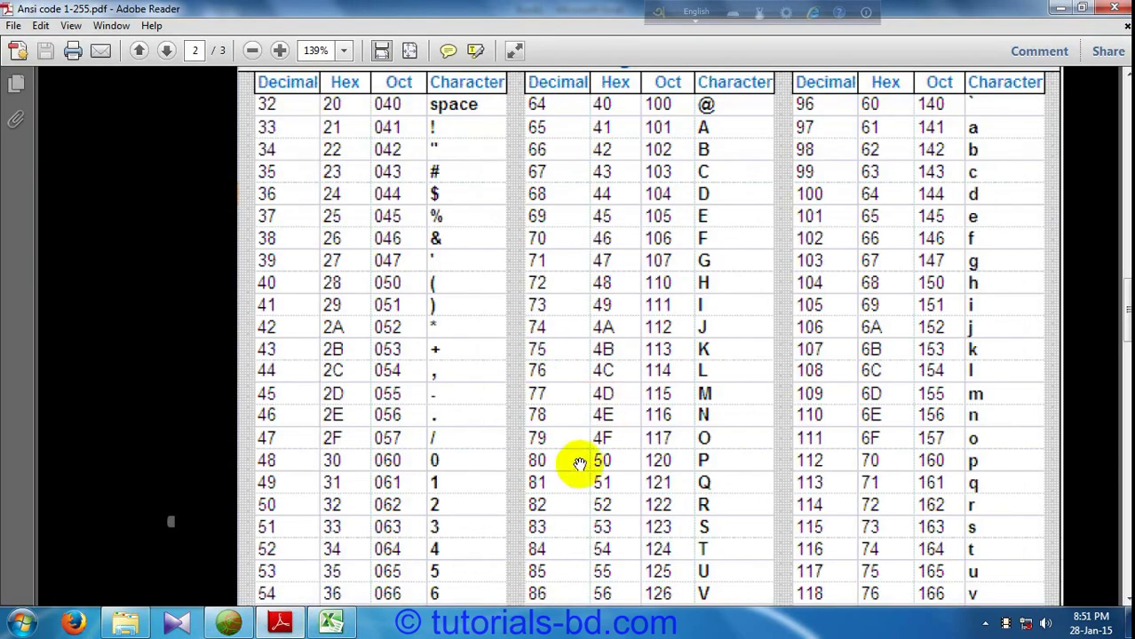
pyautogui.moveTo(580, 463); pyautogui.dragTo(581, 202)
pyautogui.moveTo(602, 439); pyautogui.dragTo(577, 108)
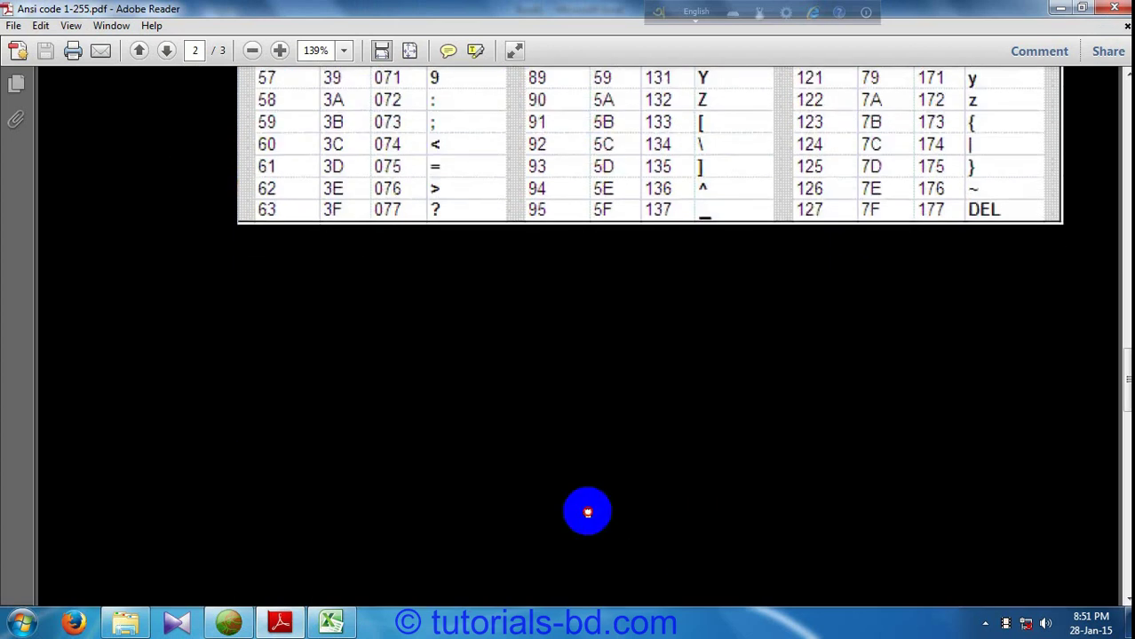
pyautogui.moveTo(588, 512); pyautogui.dragTo(634, 215)
pyautogui.moveTo(598, 499); pyautogui.dragTo(648, 179)
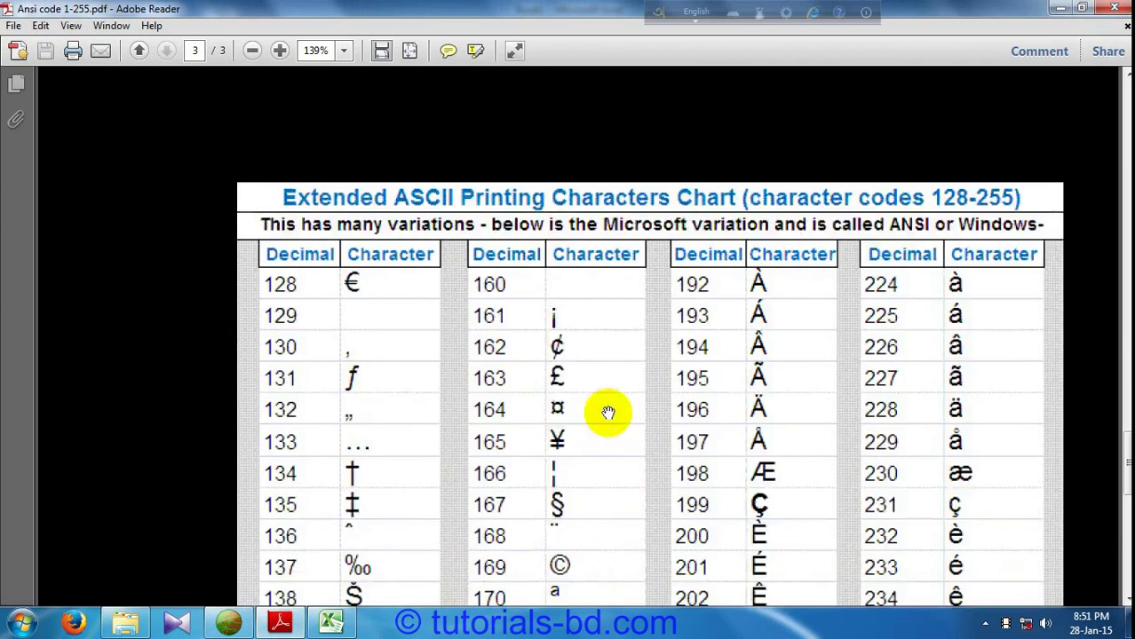
pyautogui.moveTo(603, 410); pyautogui.dragTo(593, 265)
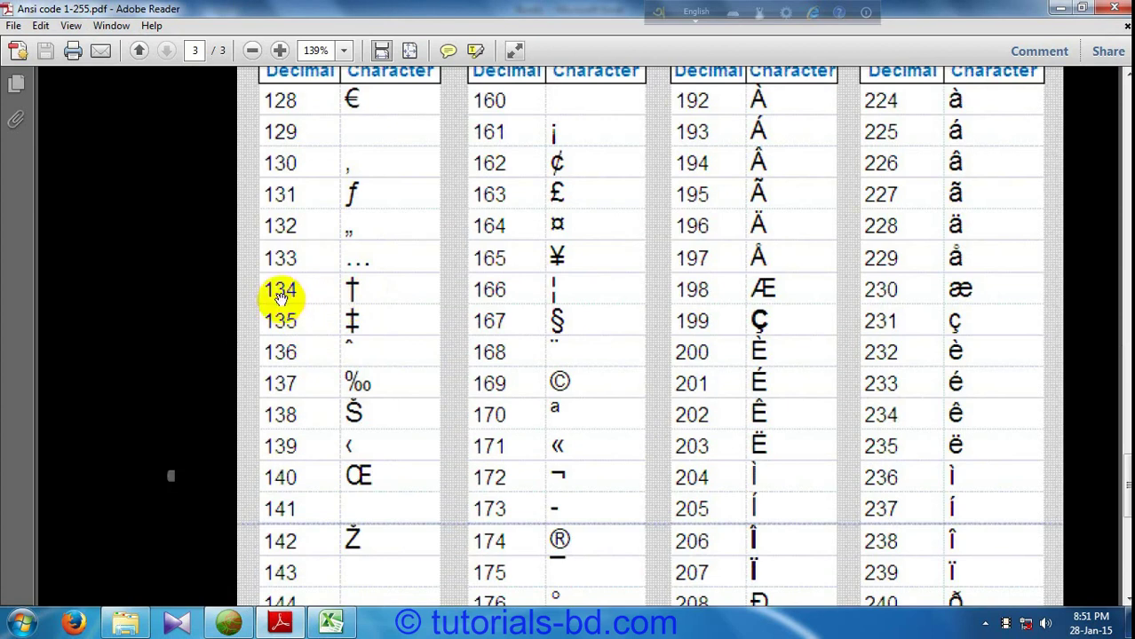
# Step: Enter =CHAR(134) in B4 so it displays the dagger †, and select C2
pyautogui.click(338, 620)
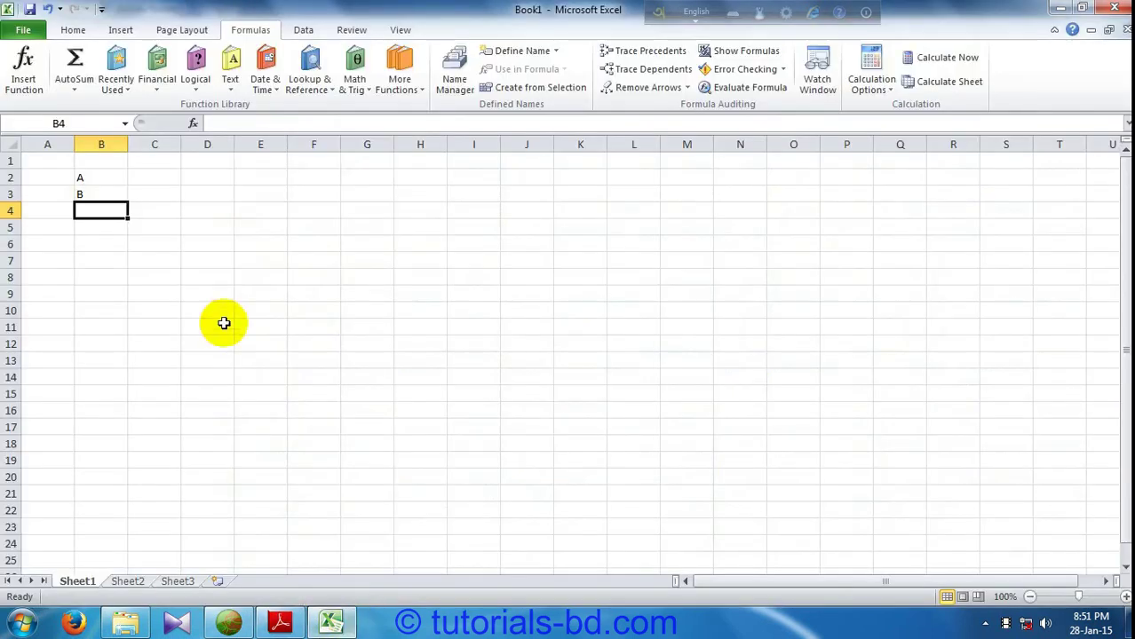
pyautogui.write('=ch')
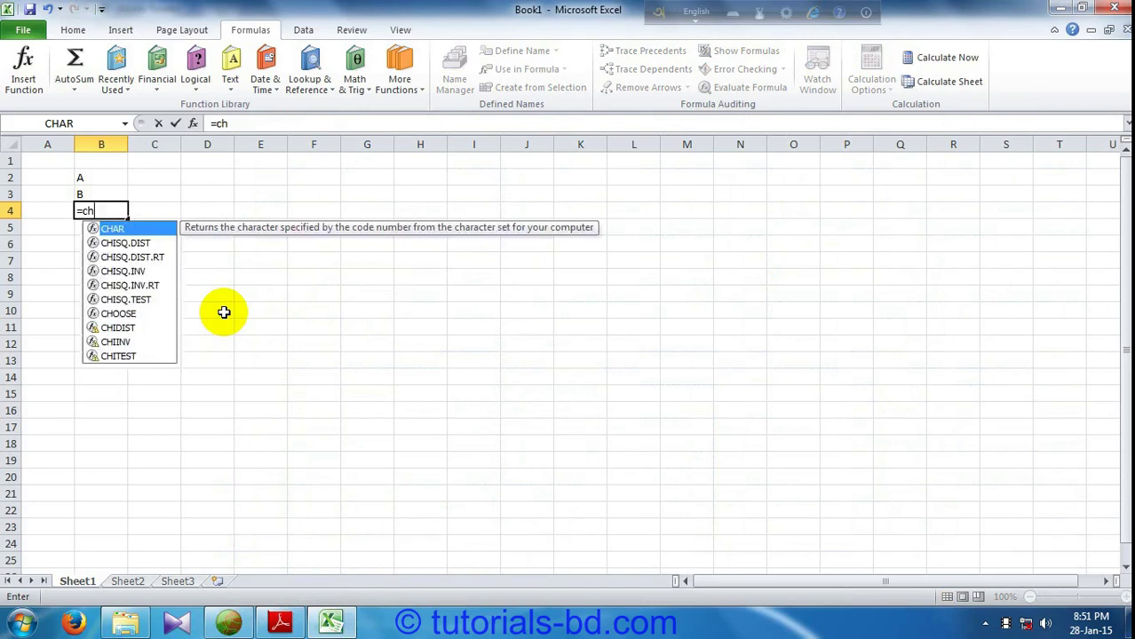
pyautogui.write('ar(134')
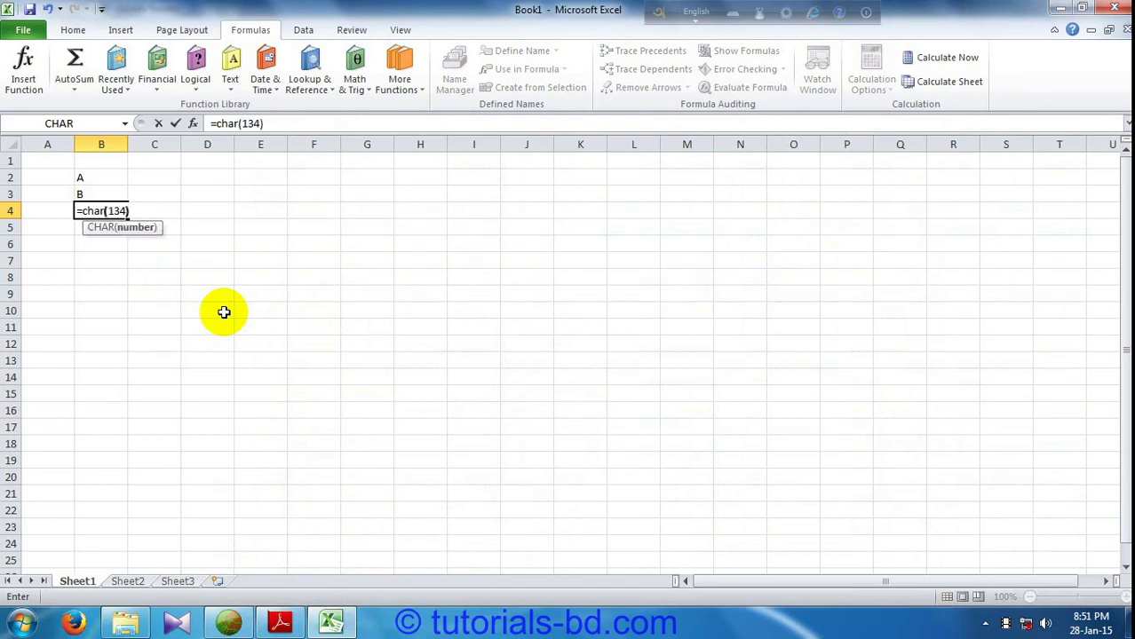
pyautogui.press('Return')
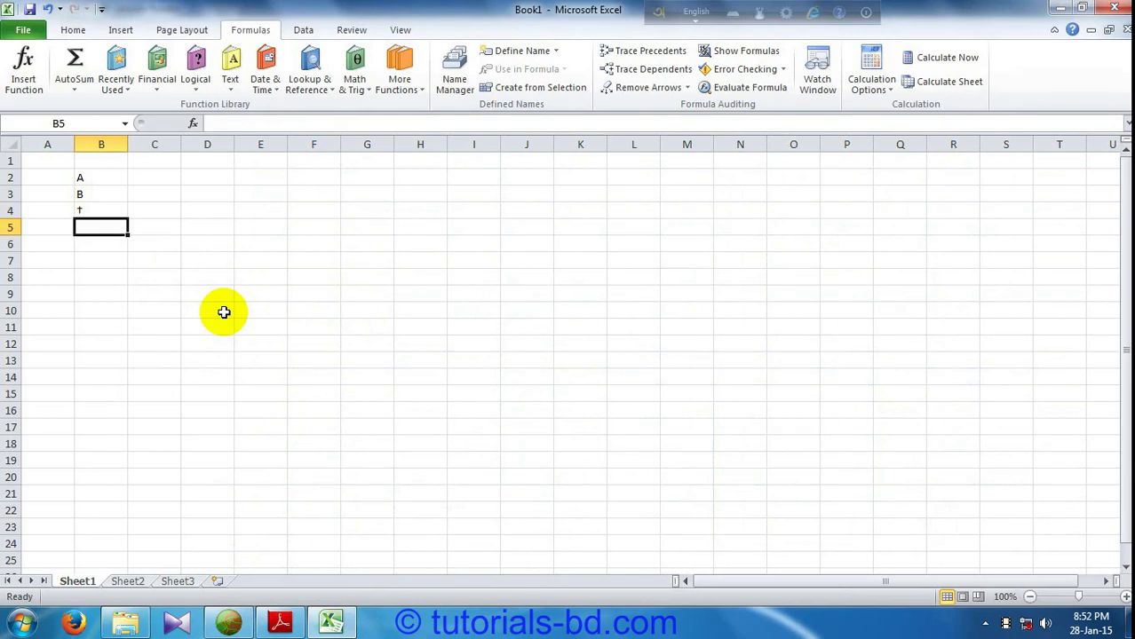
pyautogui.click(142, 178)
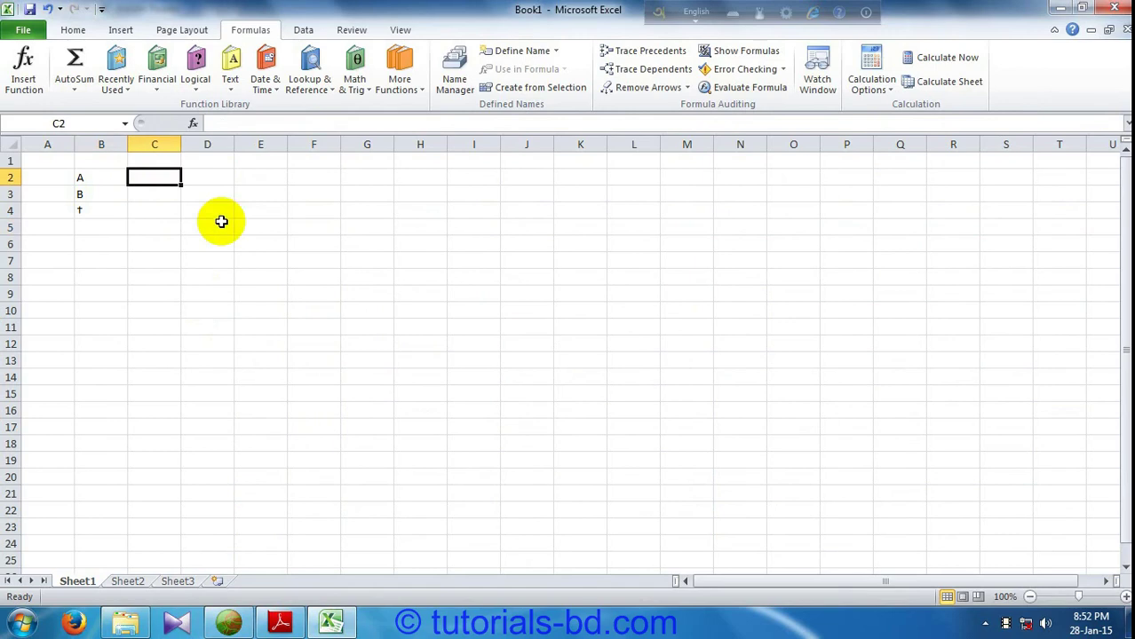
# Step: Scroll the PDF back up to page 2's ASCII Printing Characters Chart, where 65 is A
pyautogui.click(325, 624)
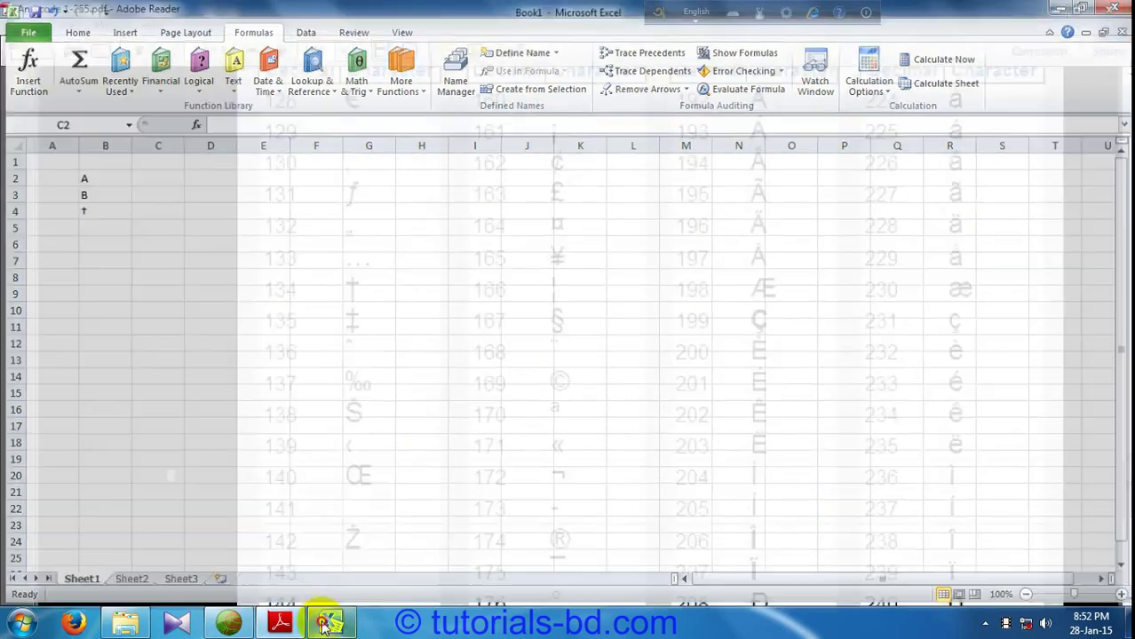
pyautogui.click(330, 616)
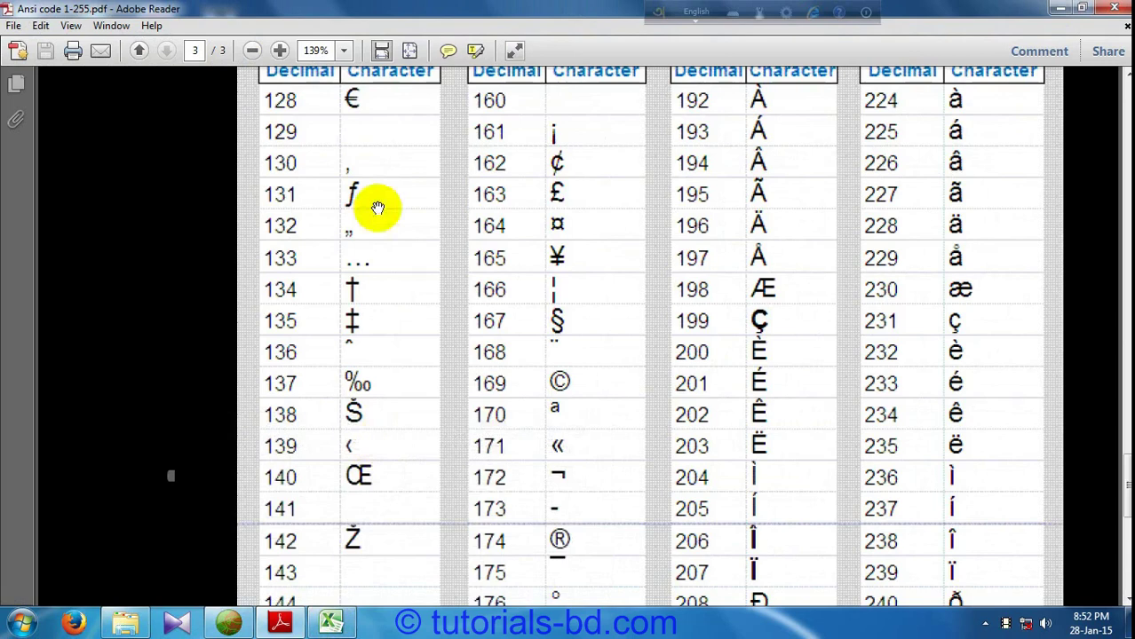
pyautogui.moveTo(378, 208); pyautogui.dragTo(375, 306)
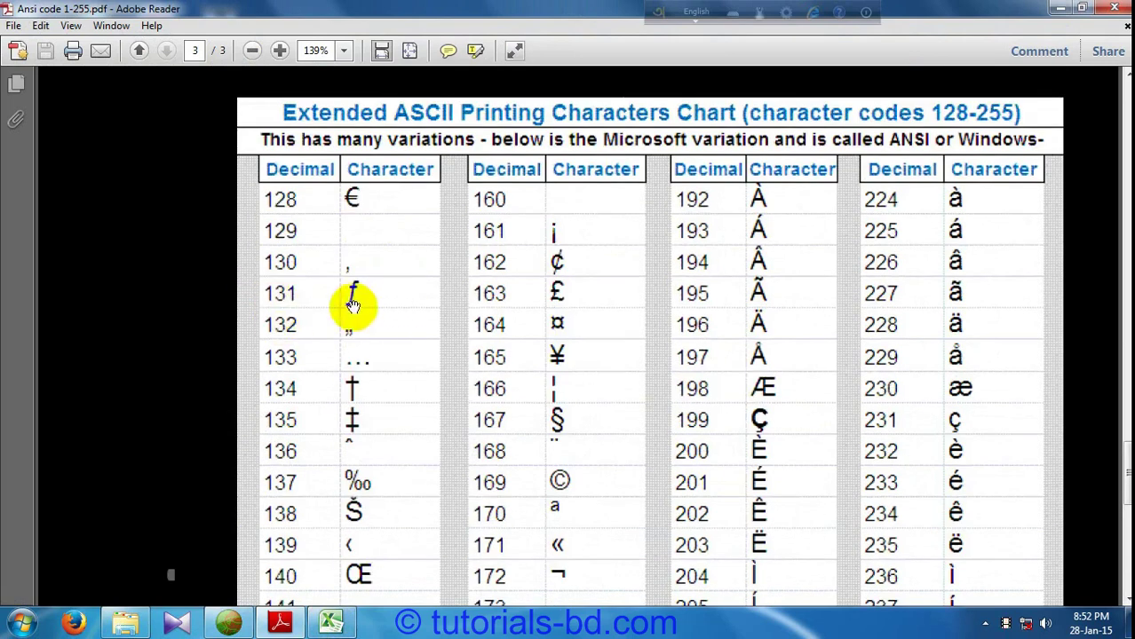
pyautogui.scroll(4, 562, 571)
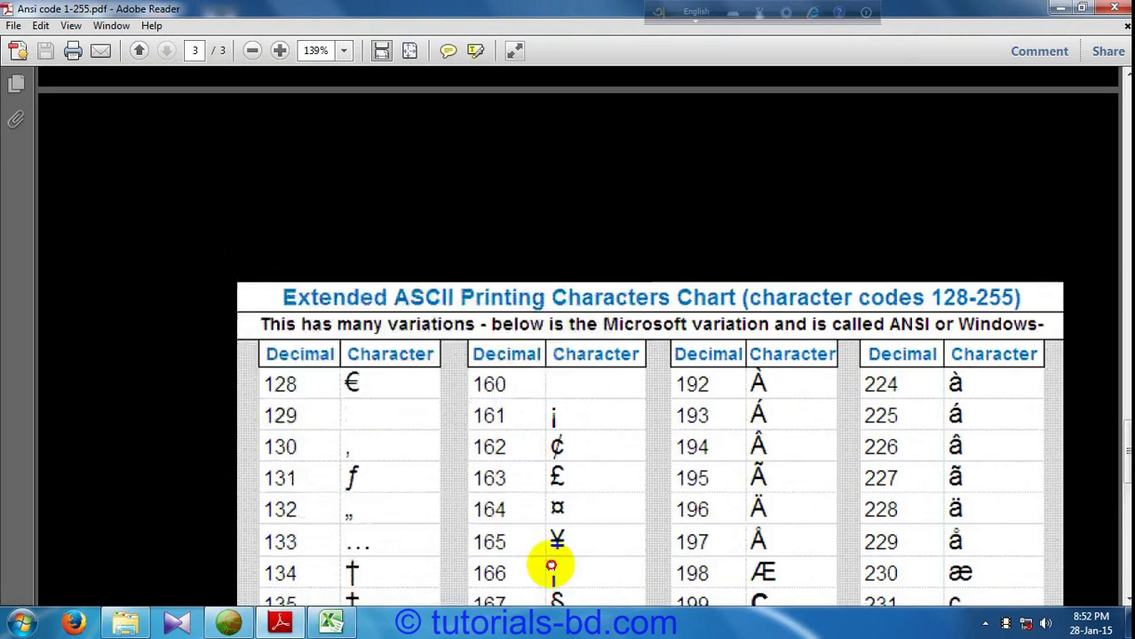
pyautogui.scroll(4, 603, 195)
pyautogui.scroll(5, 638, 127)
pyautogui.scroll(2, 622, 151)
pyautogui.scroll(8, 621, 151)
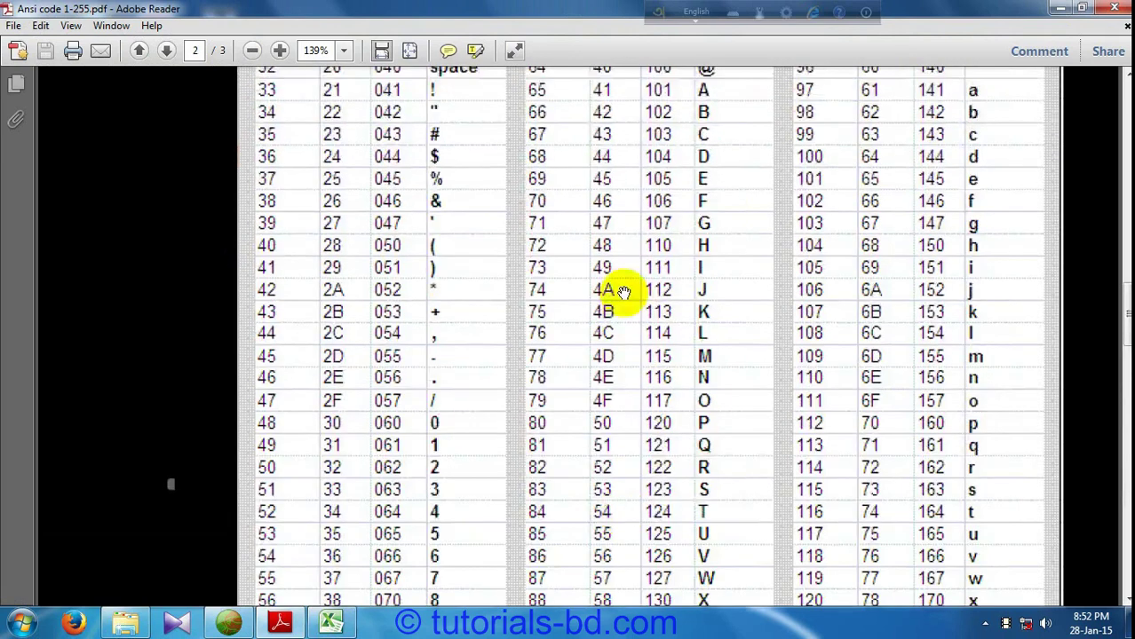
pyautogui.scroll(3, 639, 291)
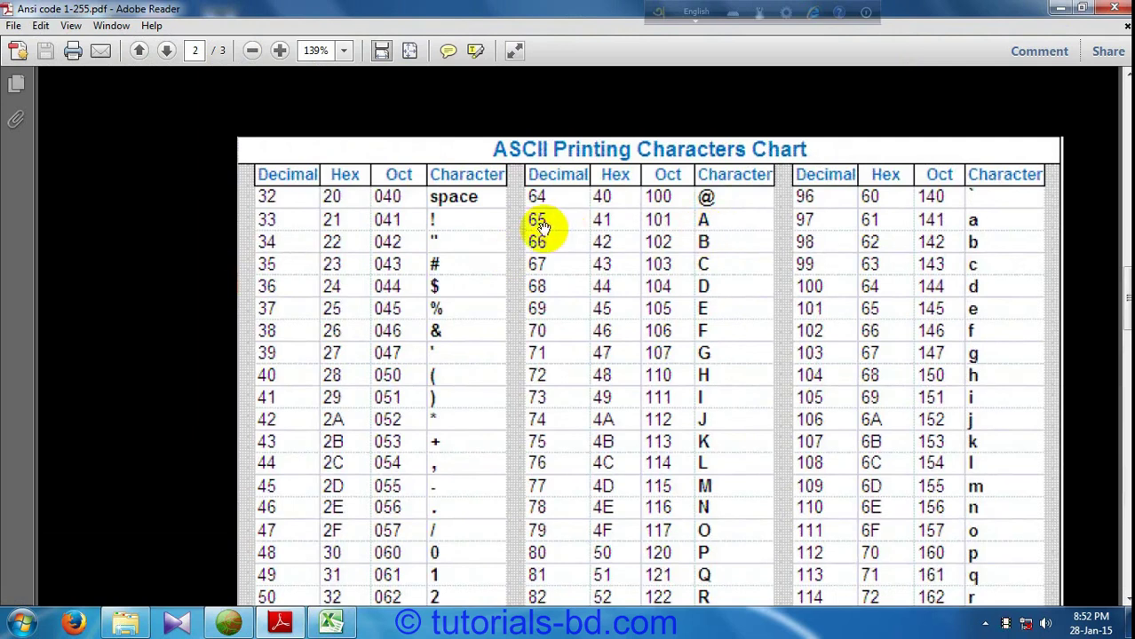
pyautogui.click(331, 622)
# Step: Enter CODE formulas in C2 for A and in C3 for "AND", both returning 65
pyautogui.write('=')
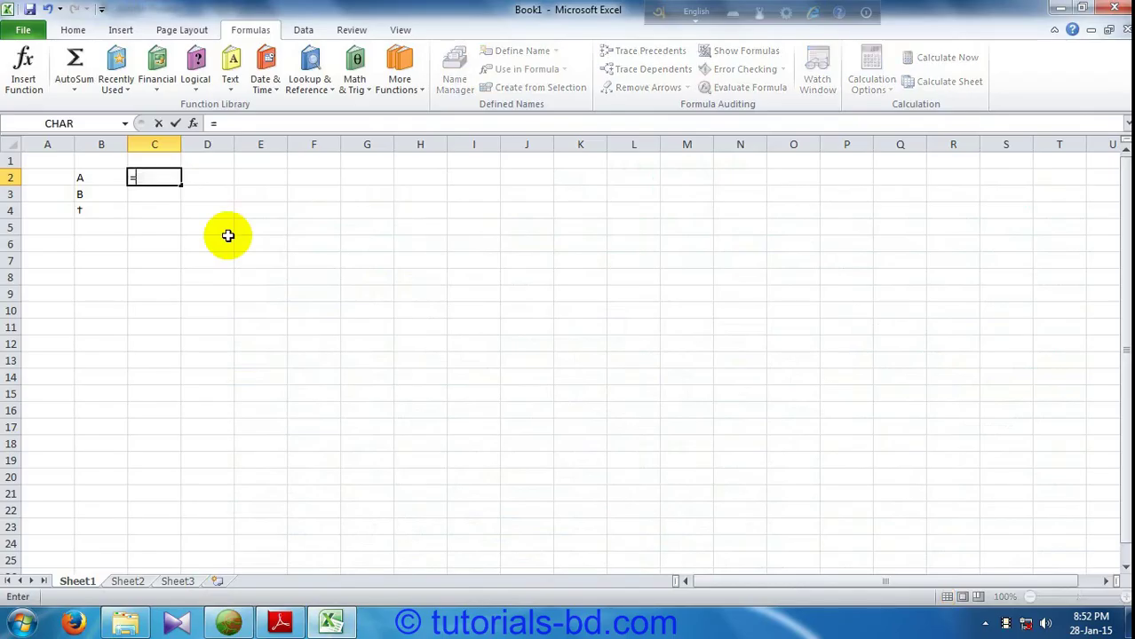
pyautogui.write('code')
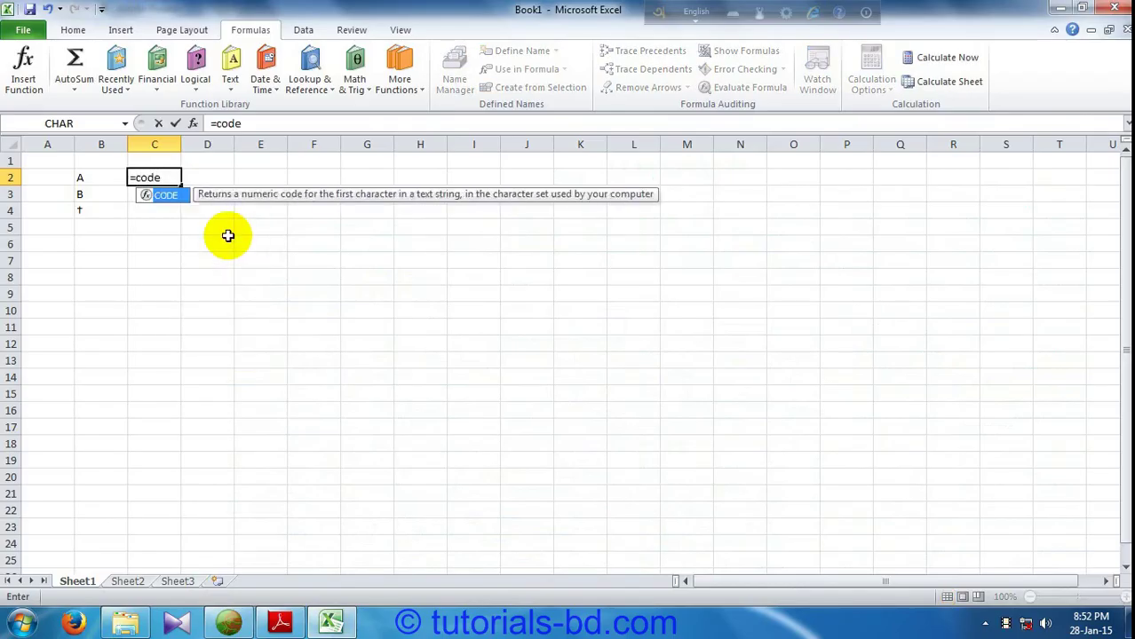
pyautogui.write('("A')
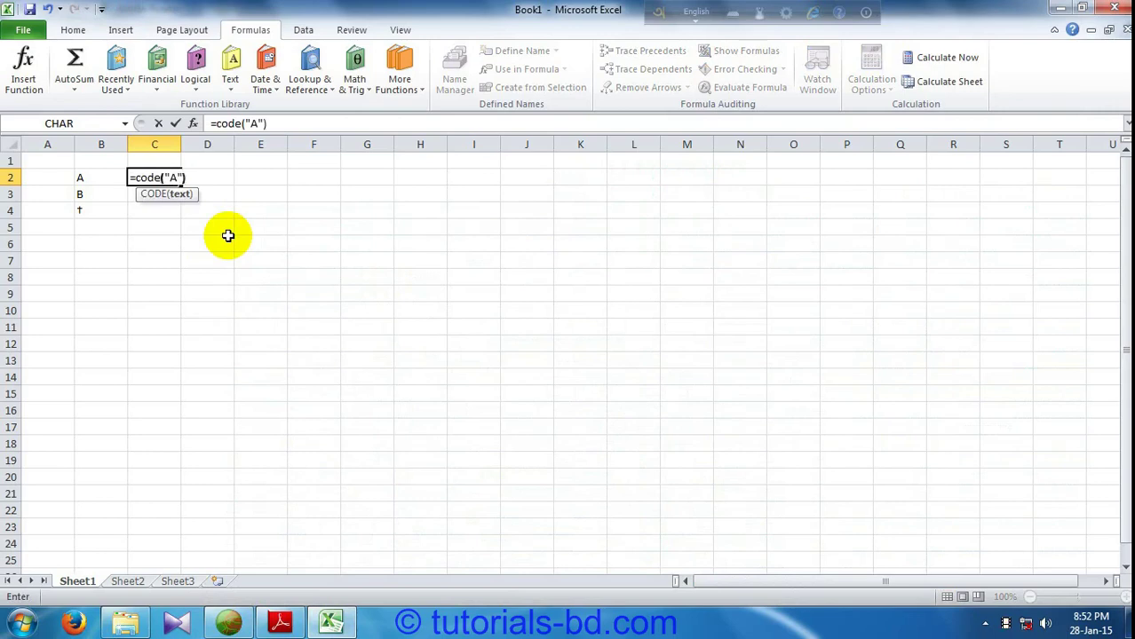
pyautogui.press('Return')
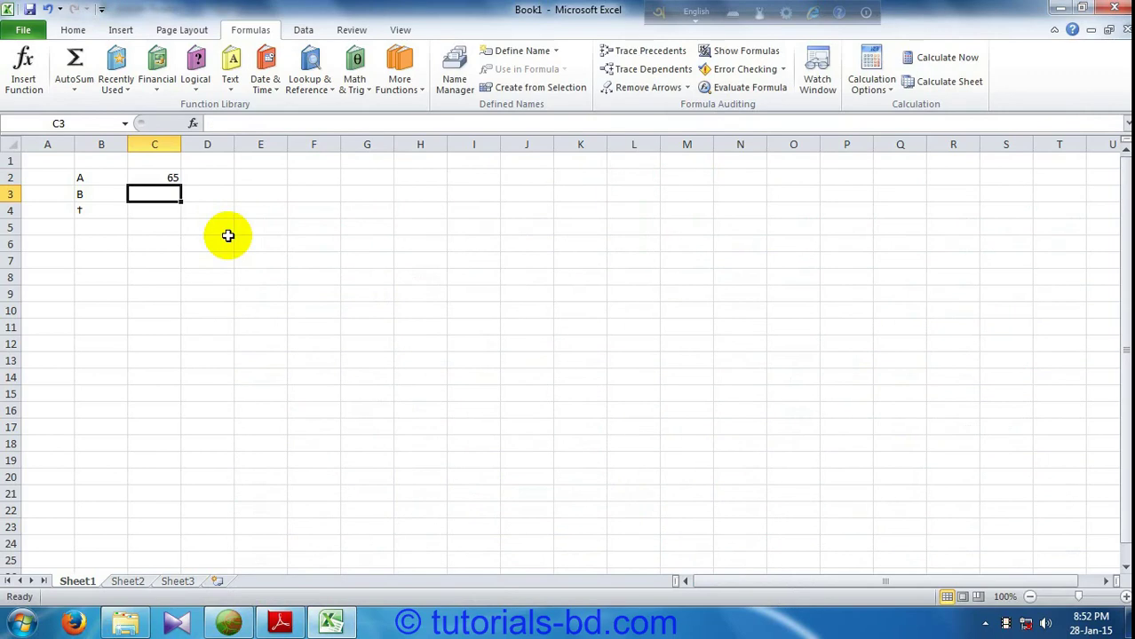
pyautogui.write('=')
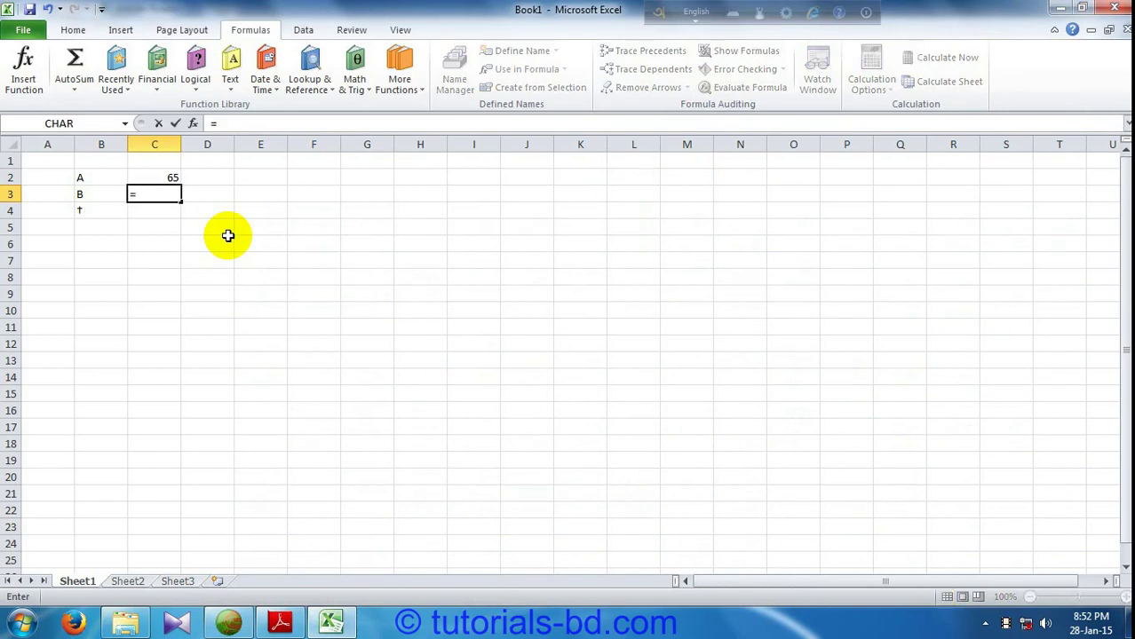
pyautogui.write('C')
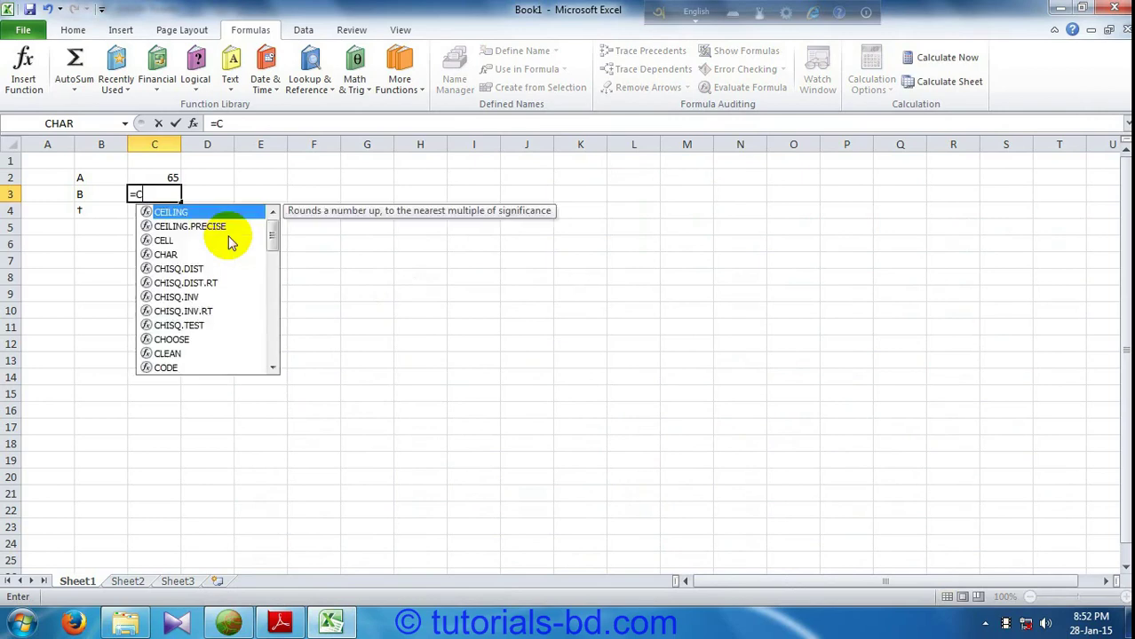
pyautogui.write('ode')
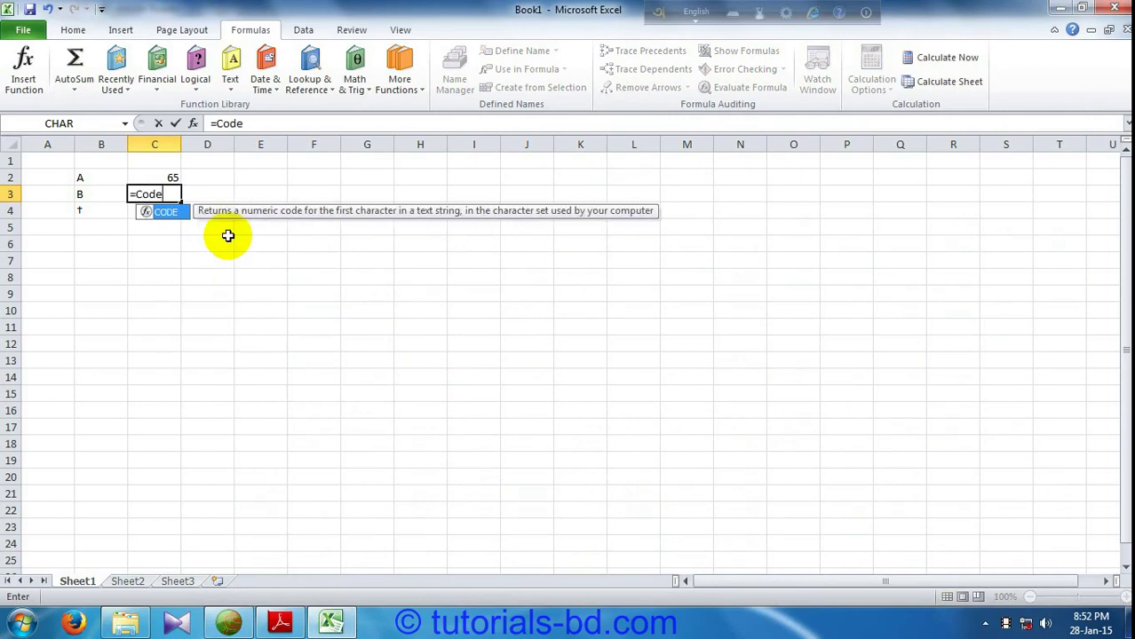
pyautogui.write('("AND')
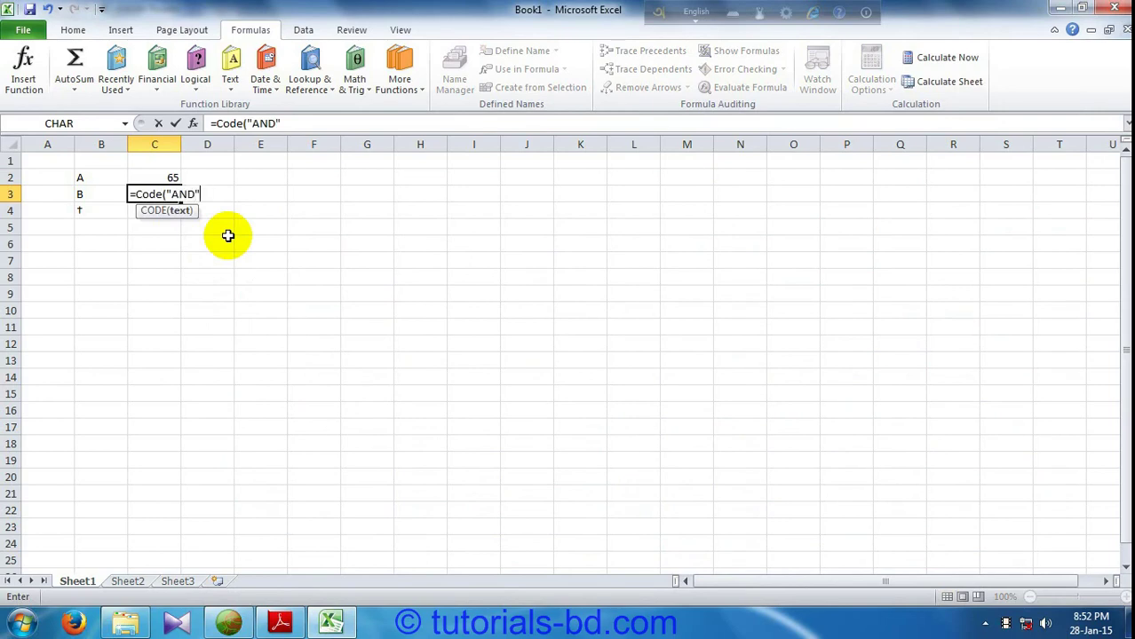
pyautogui.press('Return')
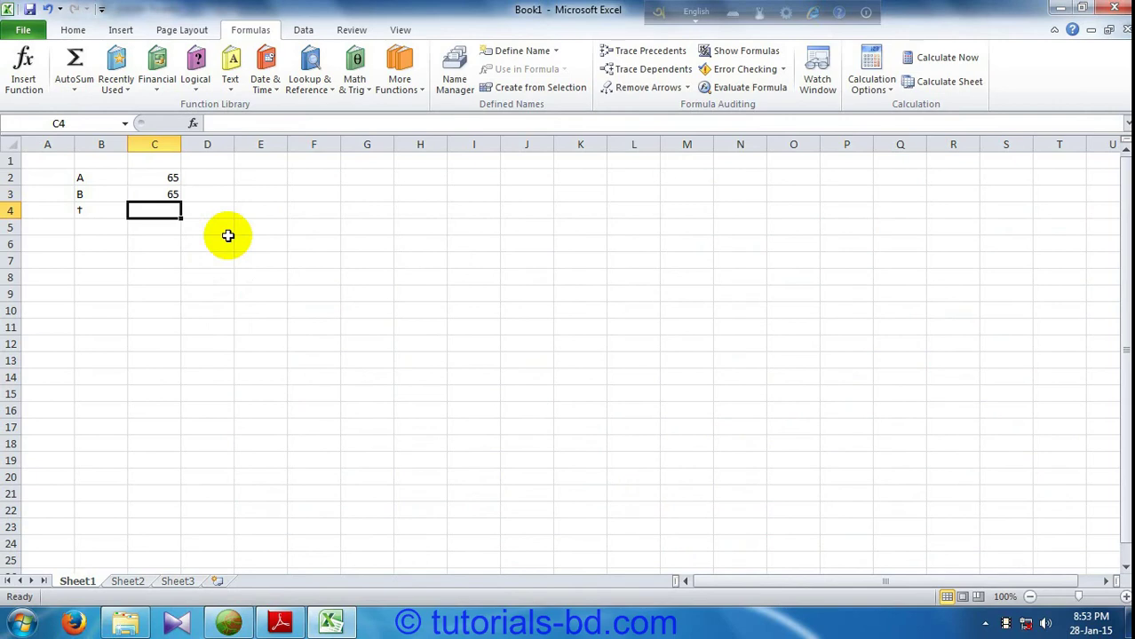
pyautogui.click(224, 198)
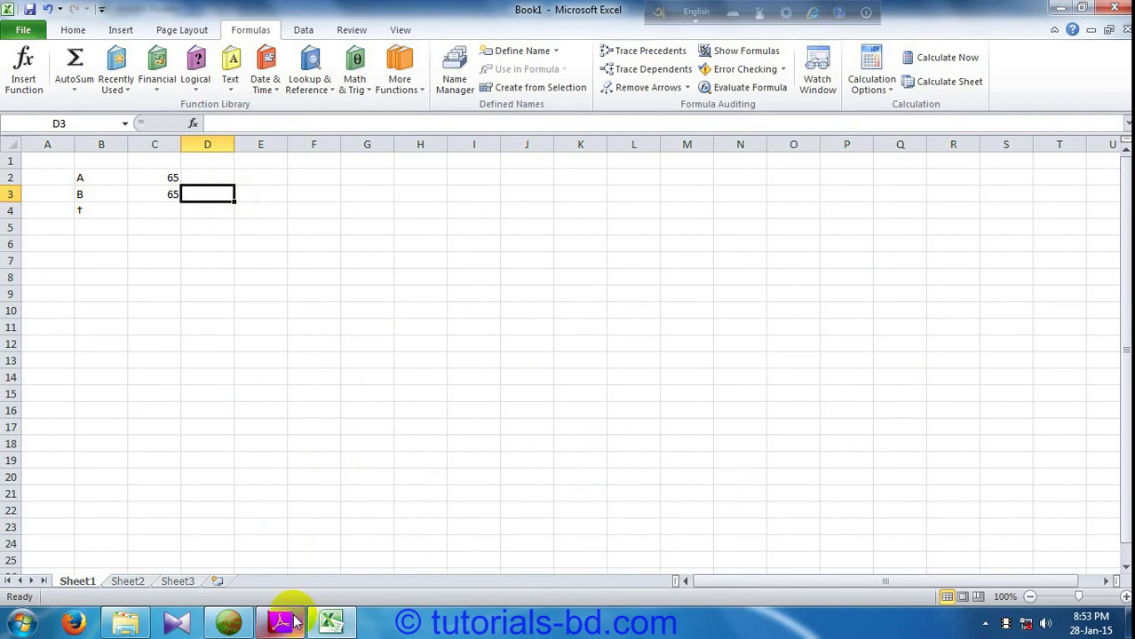
# Step: Bring the ASCII chart PDF forward and scroll up to page 1
pyautogui.click(279, 533)
pyautogui.scroll(3, 625, 483)
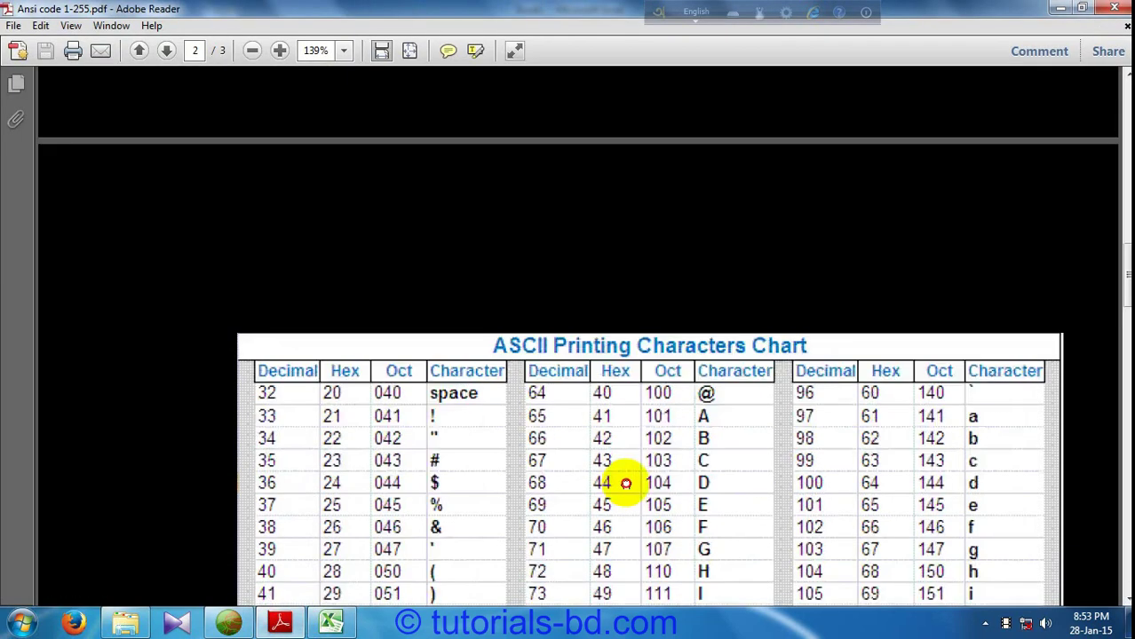
pyautogui.scroll(3, 545, 197)
pyautogui.scroll(5, 545, 447)
pyautogui.scroll(3, 566, 393)
pyautogui.scroll(2, 568, 200)
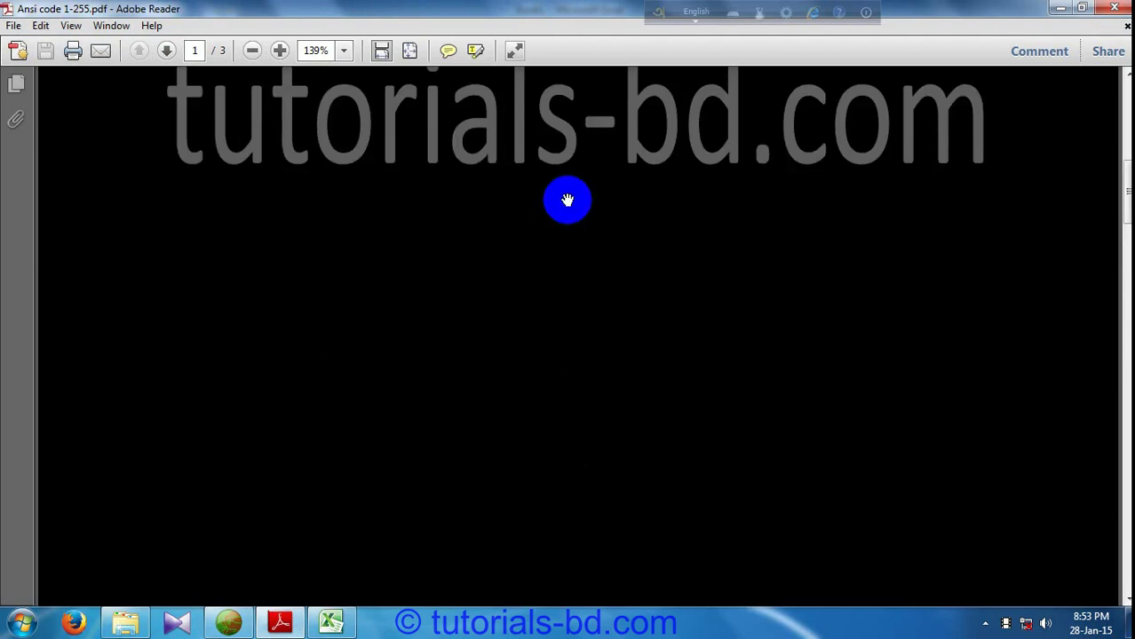
pyautogui.scroll(3, 573, 187)
pyautogui.scroll(4, 577, 471)
pyautogui.scroll(2, 586, 369)
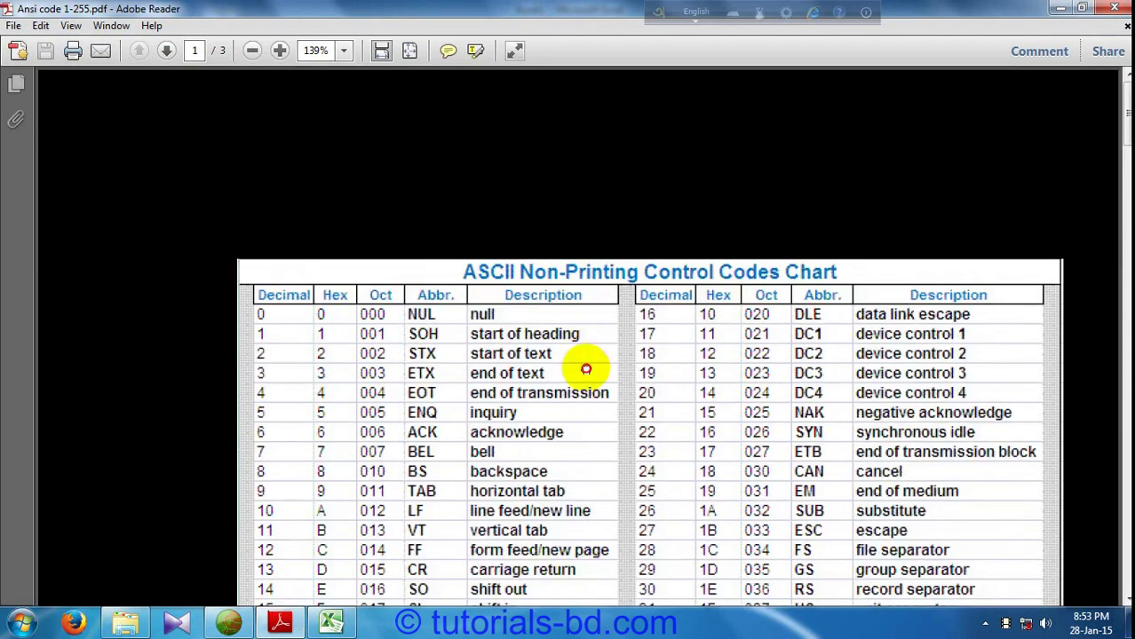
# Step: Browse the ASCII Non-Printing Control Codes Chart on page 1
pyautogui.scroll(-3, 568, 400)
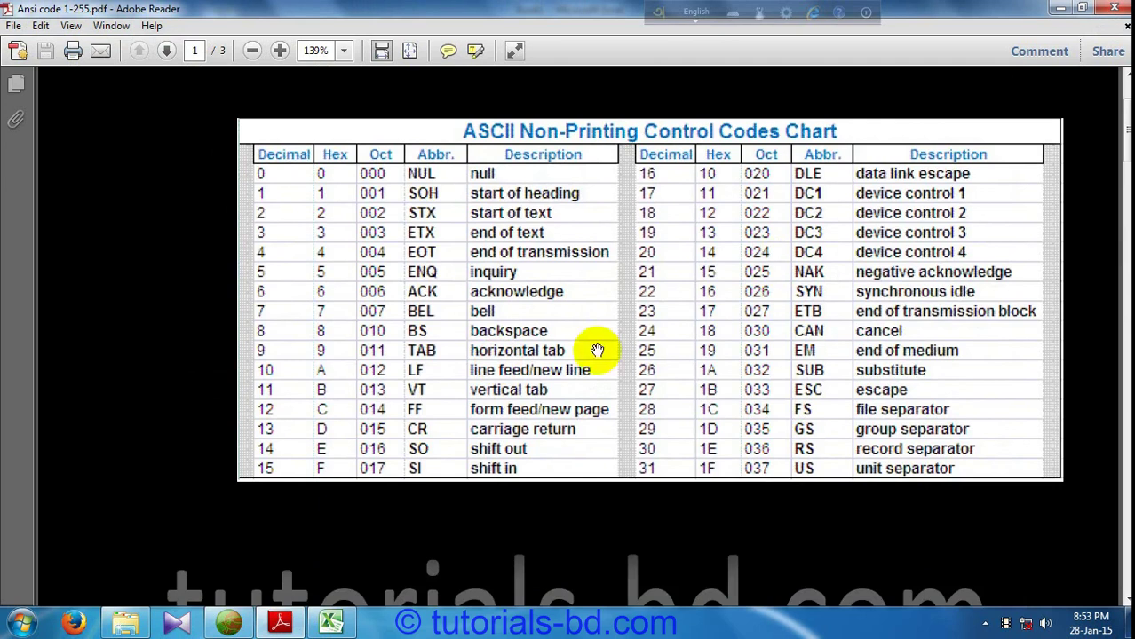
pyautogui.scroll(-3, 597, 350)
pyautogui.scroll(-3, 538, 487)
pyautogui.scroll(-7, 654, 315)
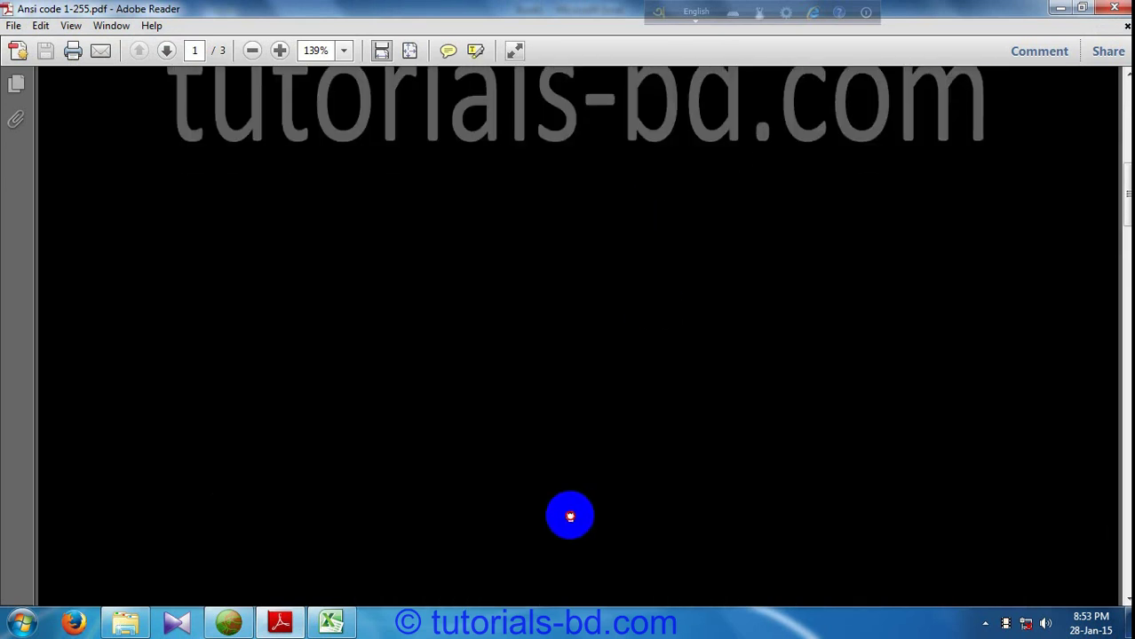
pyautogui.scroll(2, 583, 279)
pyautogui.scroll(6, 583, 550)
pyautogui.scroll(3, 642, 418)
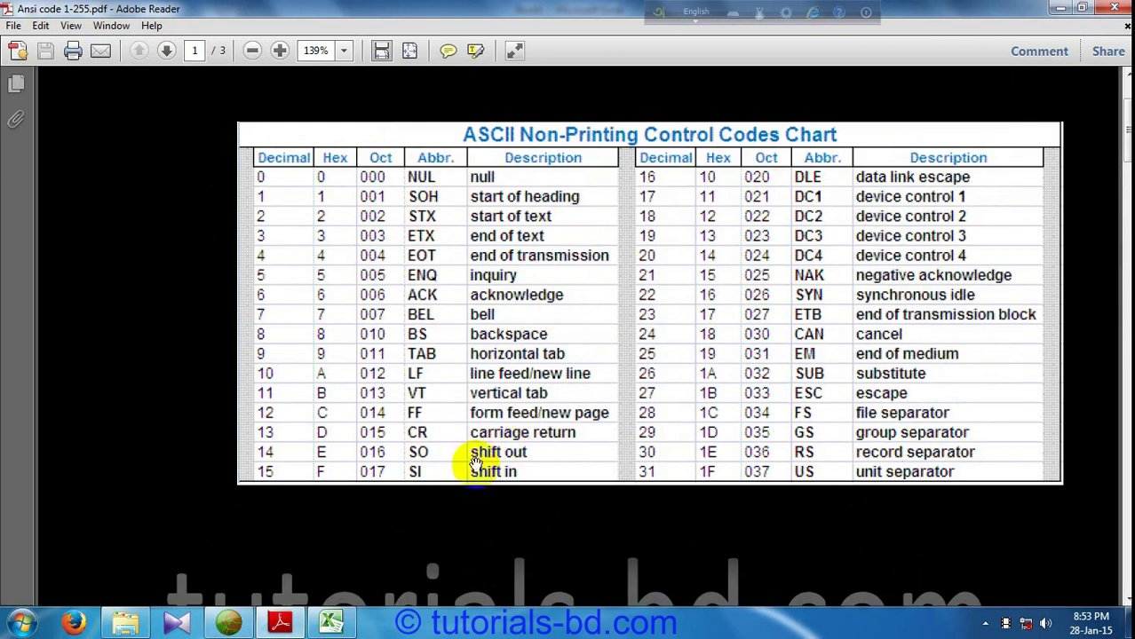
pyautogui.scroll(-1, 469, 449)
pyautogui.scroll(3, 498, 427)
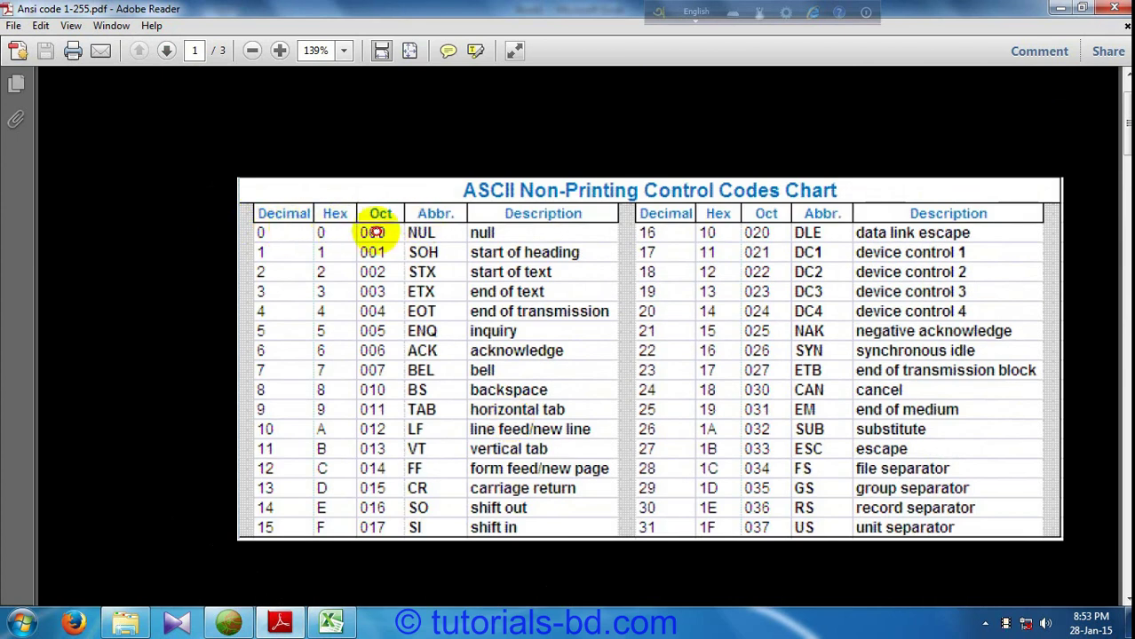
pyautogui.scroll(-2, 373, 365)
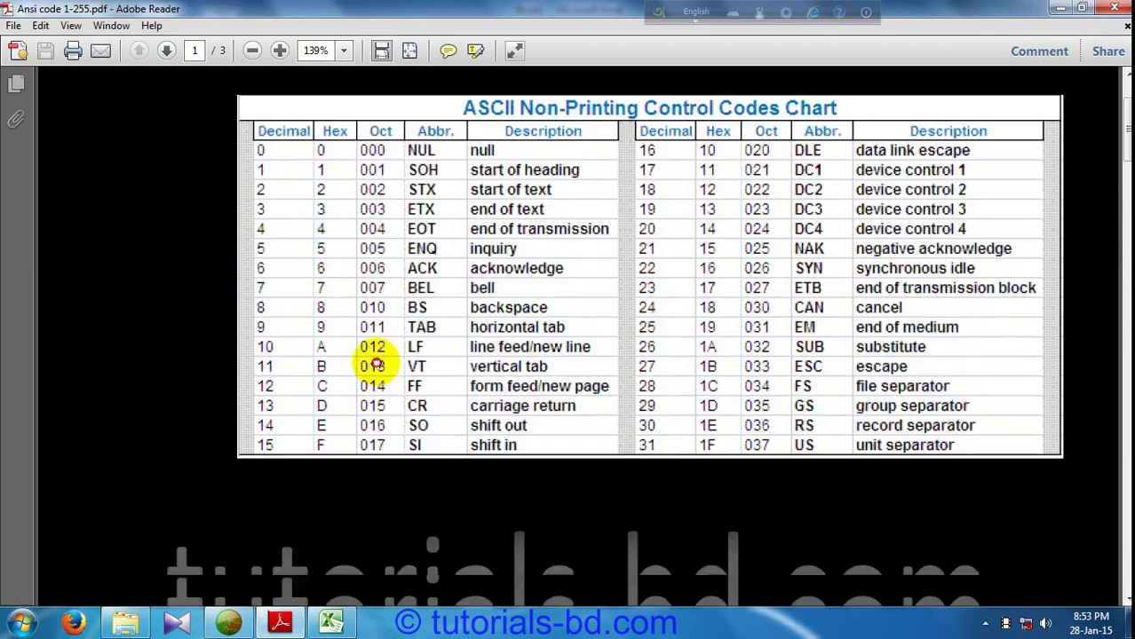
pyautogui.scroll(-4, 373, 365)
pyautogui.scroll(4, 299, 294)
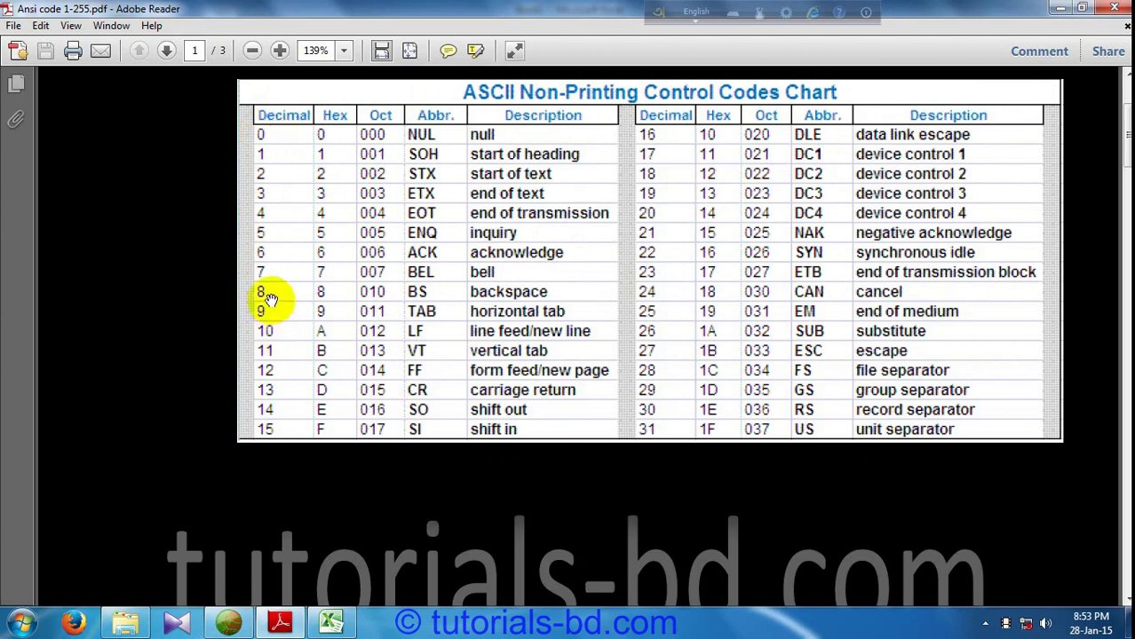
pyautogui.scroll(-1, 322, 367)
pyautogui.scroll(1, 347, 286)
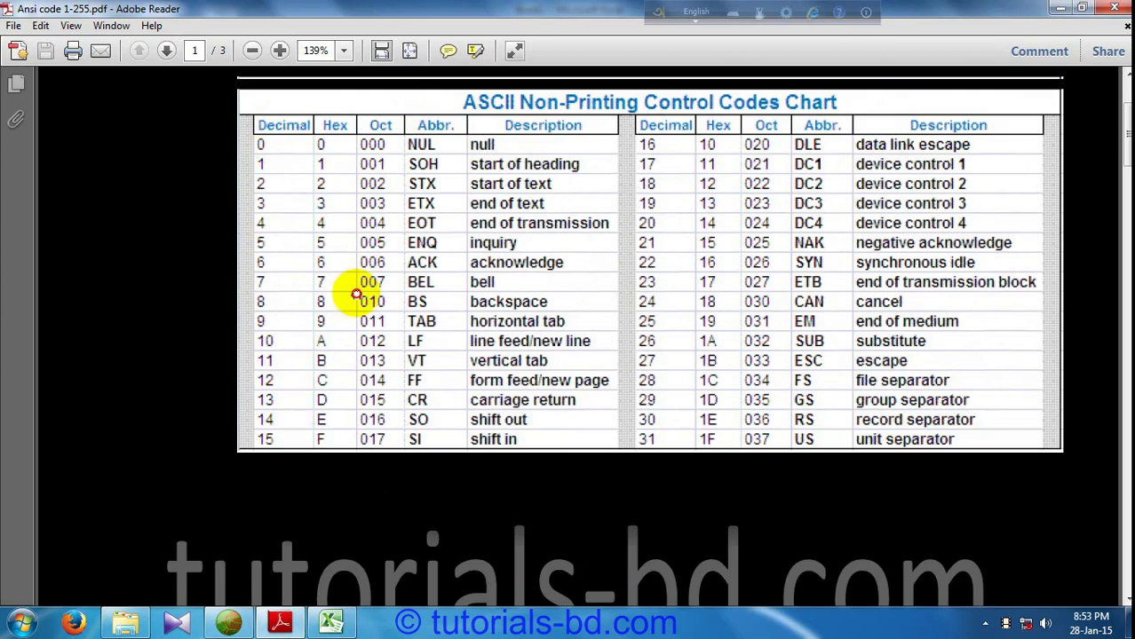
pyautogui.scroll(2, 347, 286)
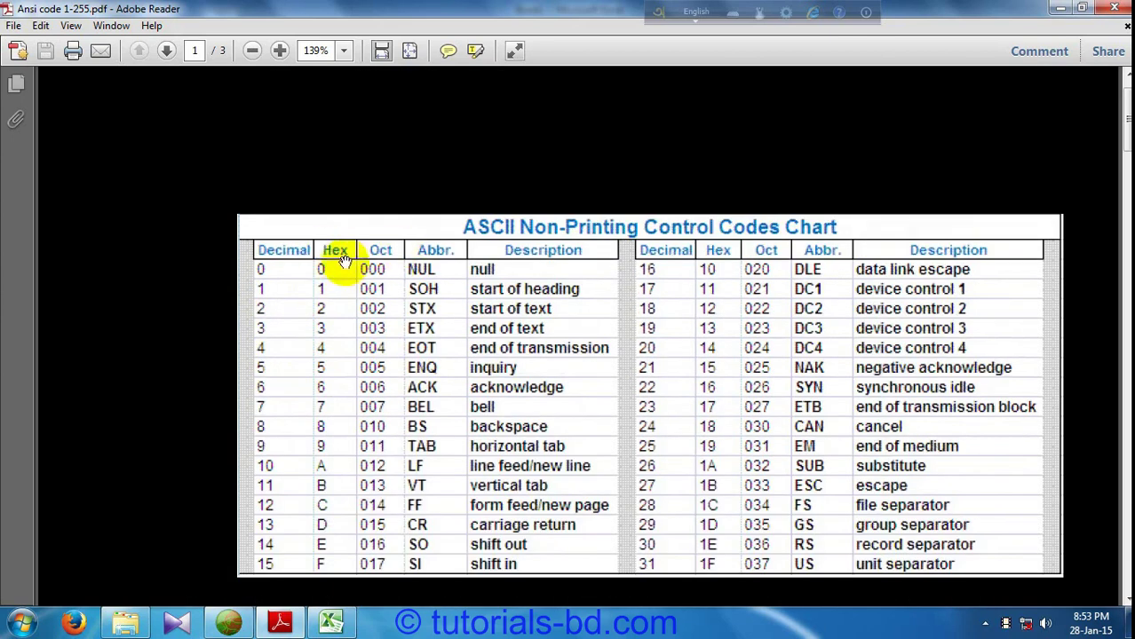
pyautogui.scroll(-2, 368, 484)
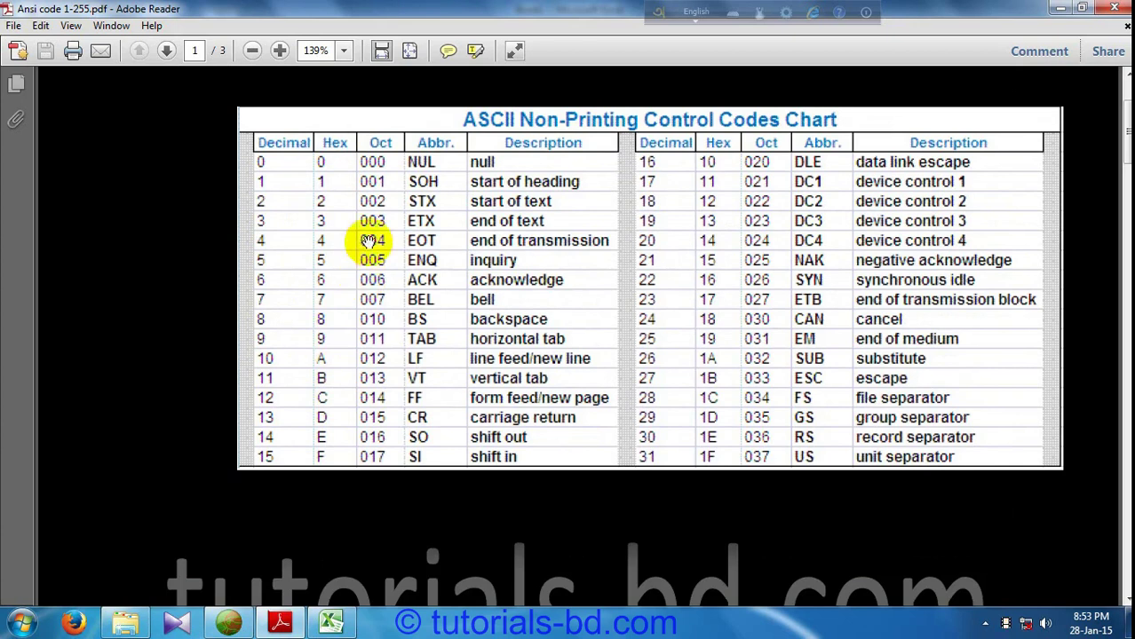
pyautogui.scroll(-1, 360, 373)
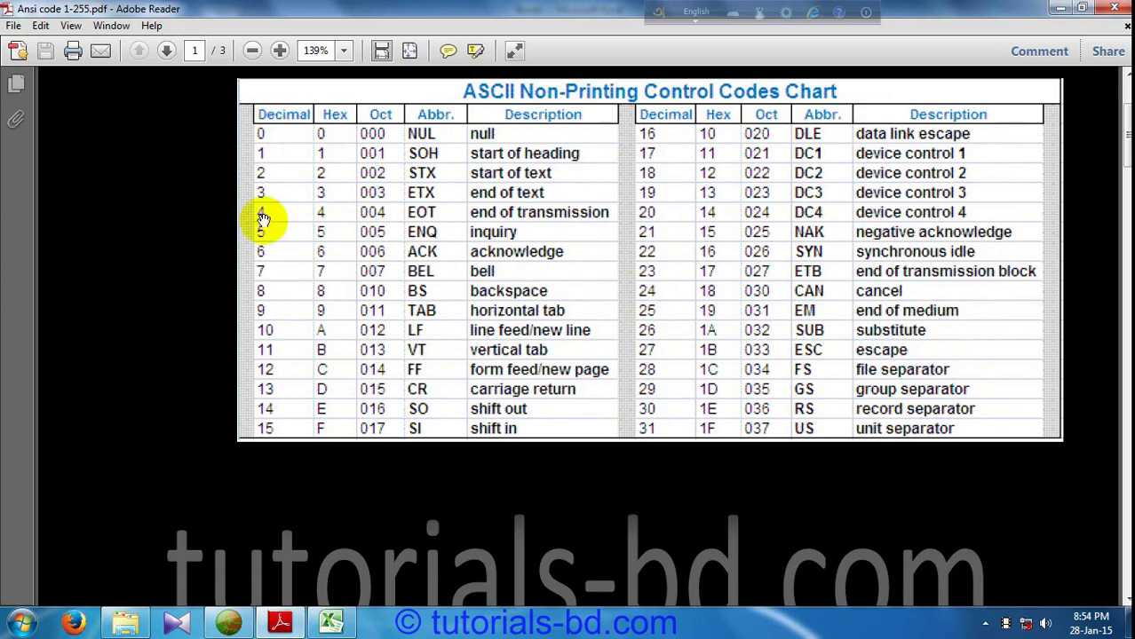
pyautogui.click(268, 488)
# Step: Scroll down through the ASCII Printing Characters Chart on page 2
pyautogui.scroll(-5, 340, 251)
pyautogui.scroll(-3, 306, 469)
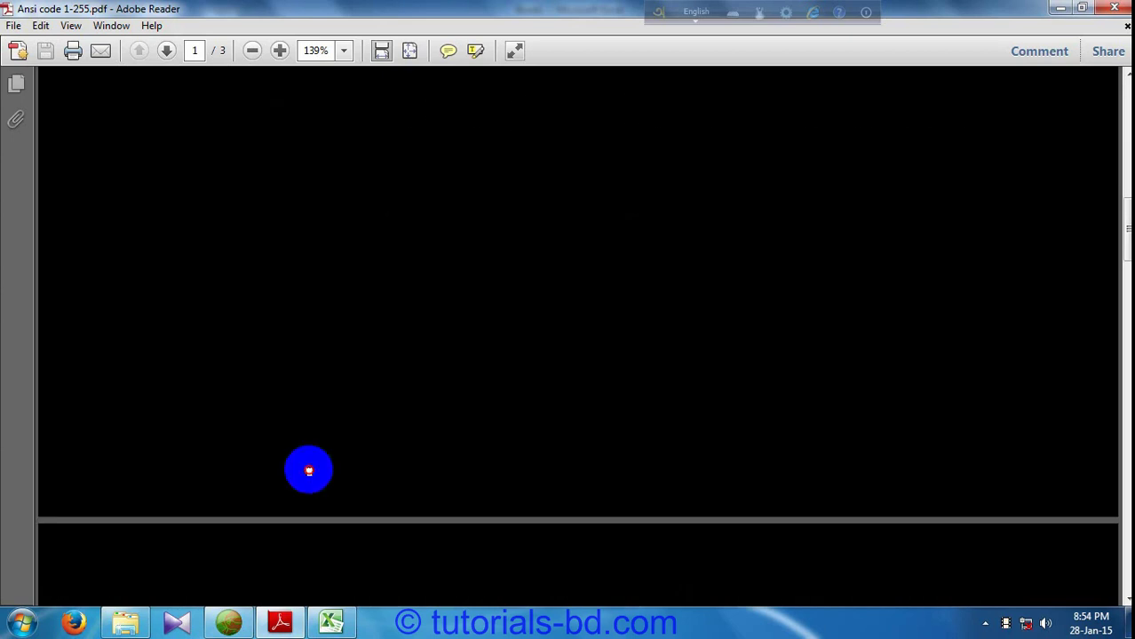
pyautogui.scroll(-3, 372, 357)
pyautogui.scroll(-2, 382, 291)
pyautogui.scroll(-2, 400, 284)
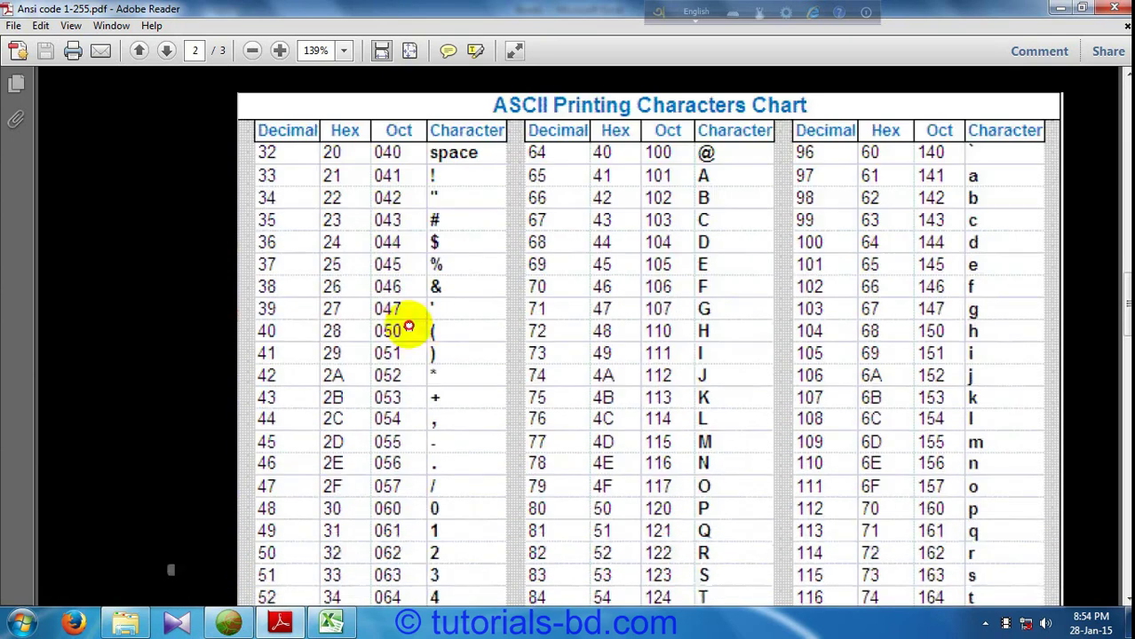
pyautogui.scroll(-2, 355, 302)
pyautogui.scroll(2, 329, 302)
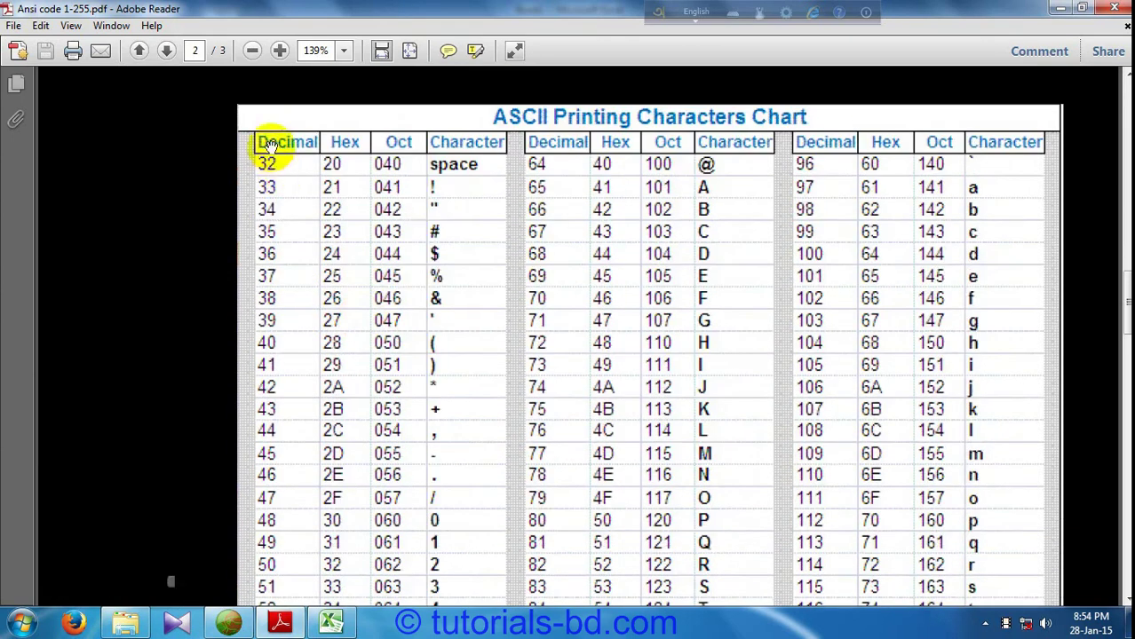
pyautogui.scroll(-3, 284, 338)
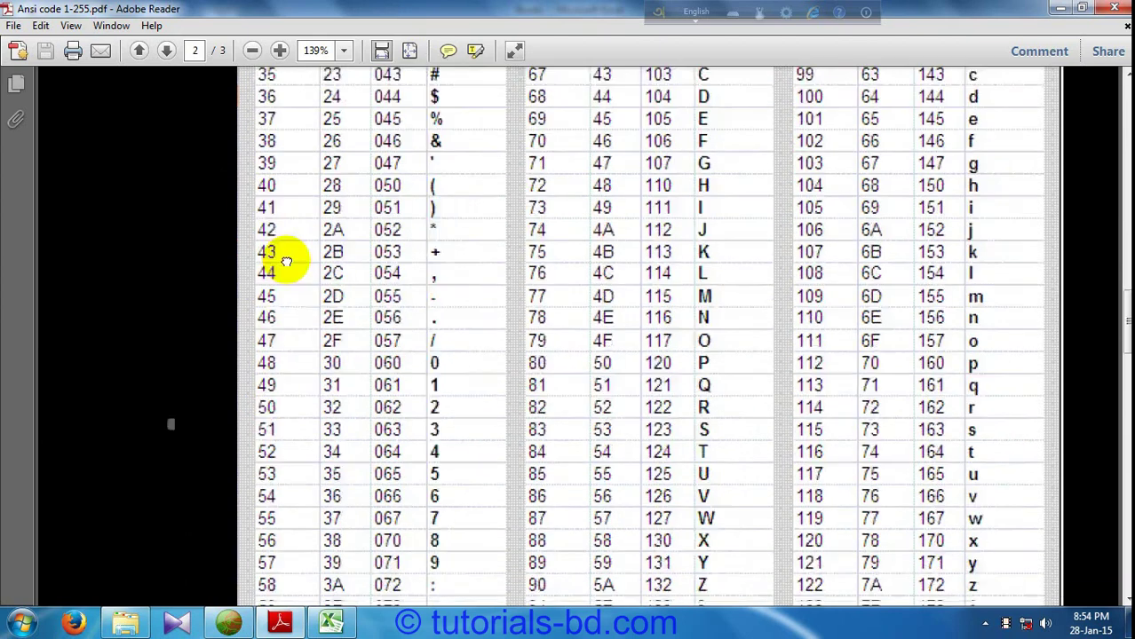
pyautogui.scroll(-1, 297, 256)
pyautogui.scroll(2, 299, 311)
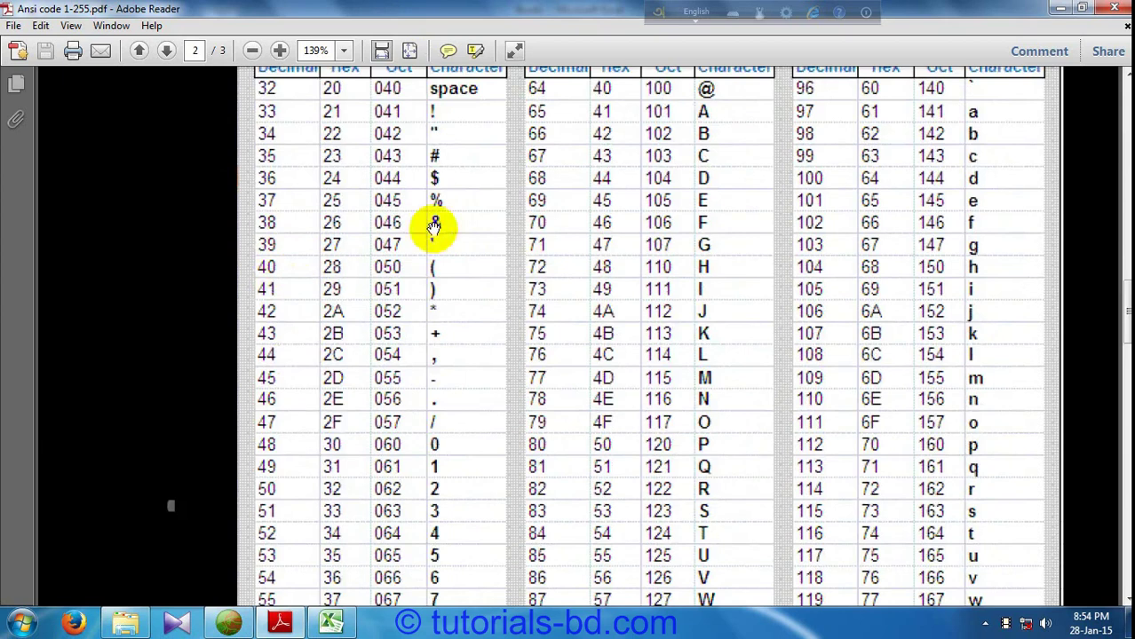
pyautogui.scroll(1, 436, 244)
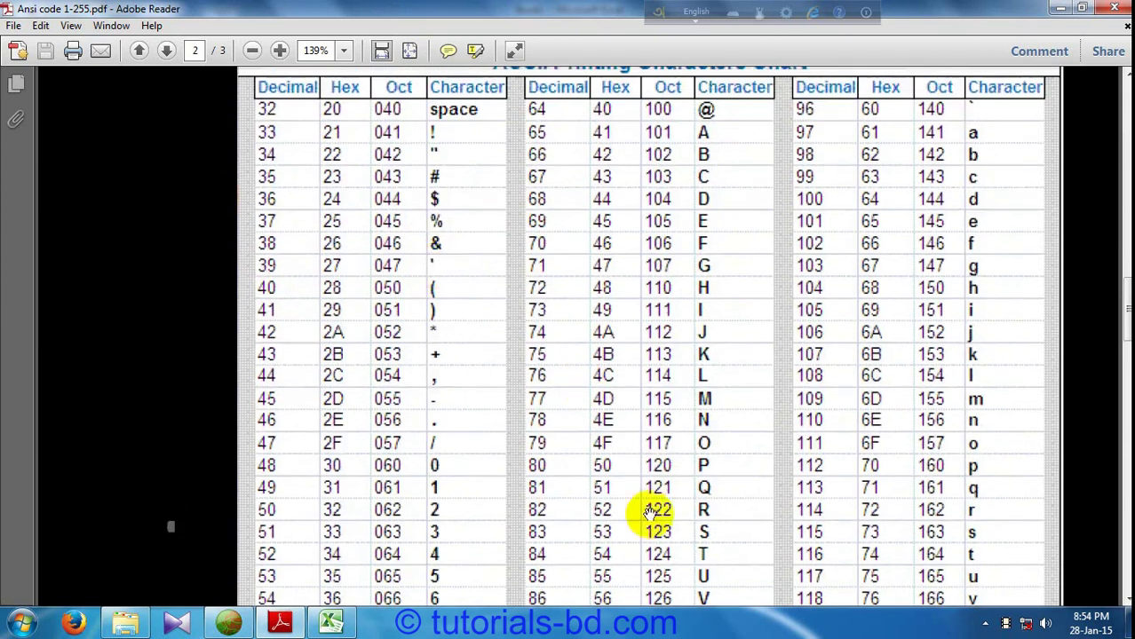
# Step: Scroll on through page 3's extended chart and return to the Excel workbook
pyautogui.scroll(-4, 679, 220)
pyautogui.scroll(-3, 527, 352)
pyautogui.scroll(-5, 497, 497)
pyautogui.scroll(-5, 533, 480)
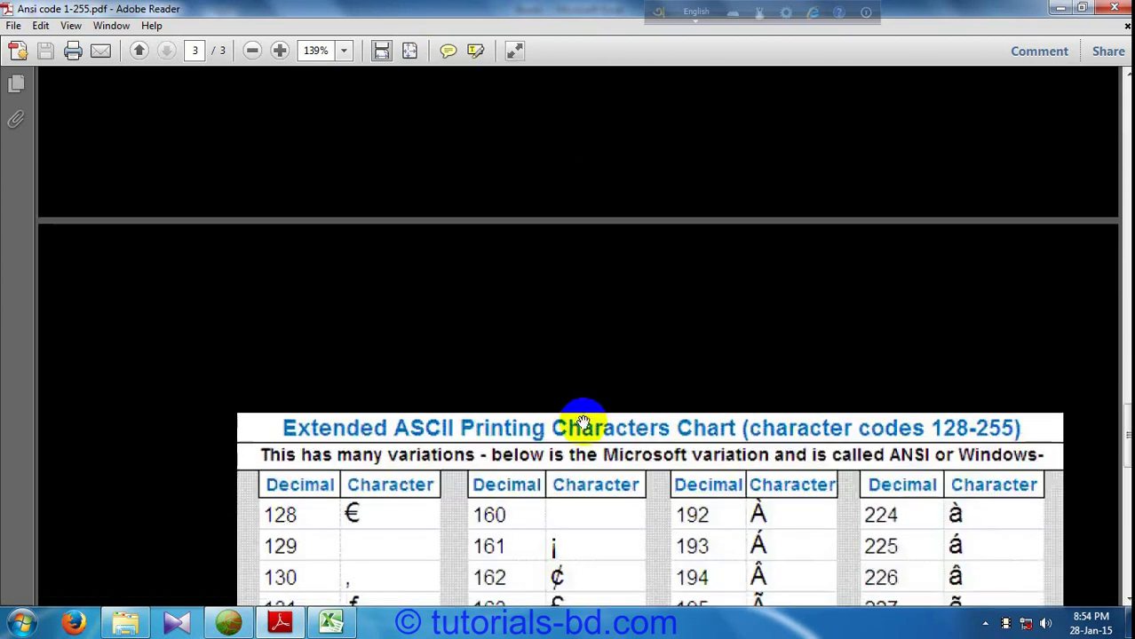
pyautogui.scroll(-2, 586, 355)
pyautogui.scroll(-3, 587, 399)
pyautogui.scroll(-1, 581, 444)
pyautogui.scroll(-3, 580, 380)
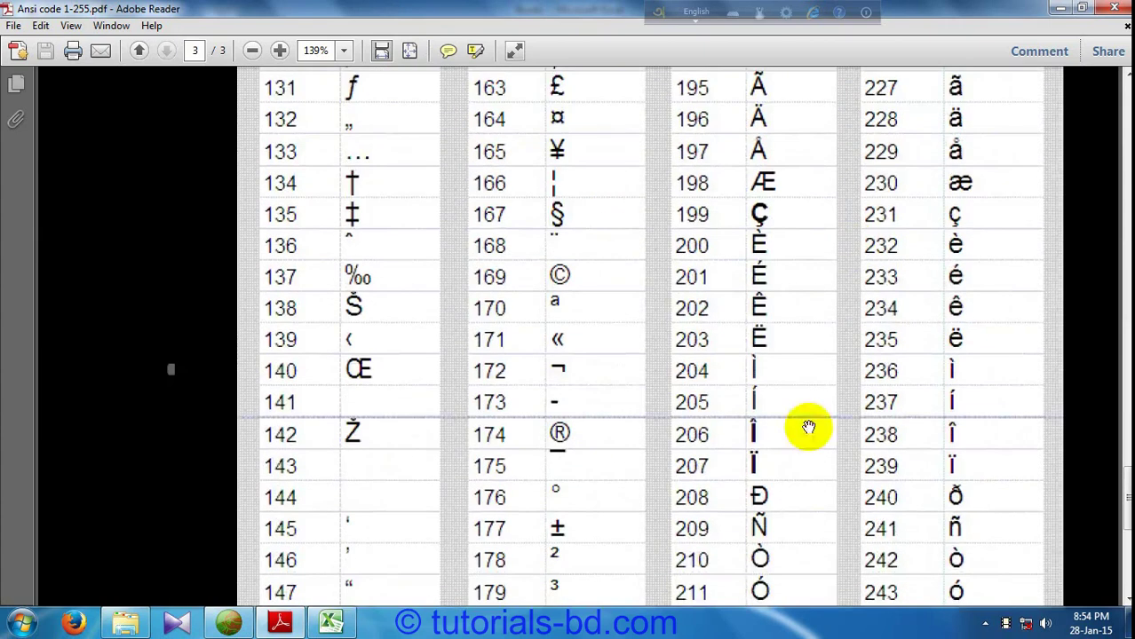
pyautogui.click(331, 621)
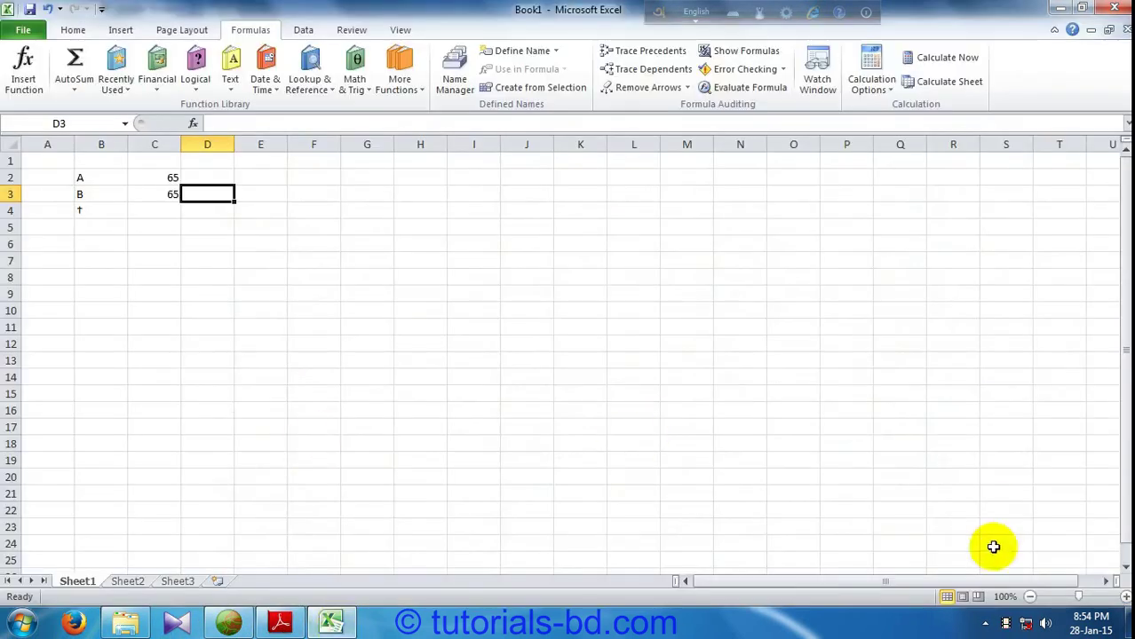